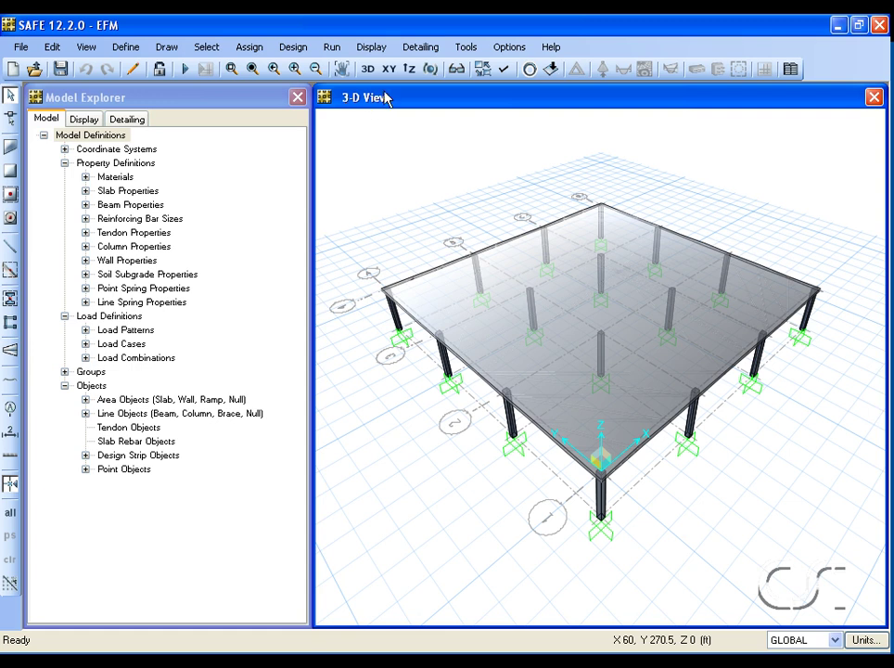
- Launch Tools > Equivalent Frame to show grid line 3's elevation with columns A–D
click(464, 48)
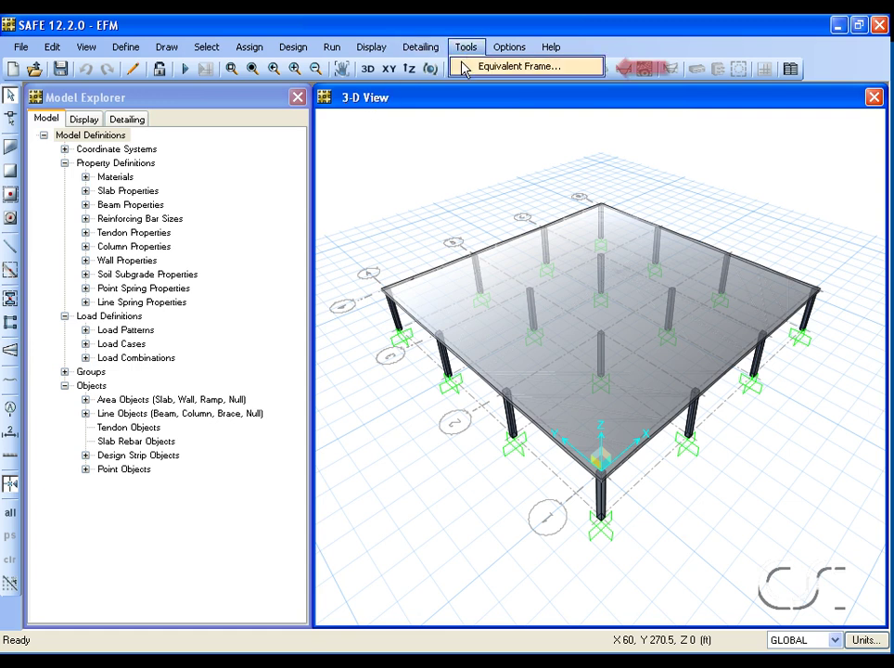
click(572, 68)
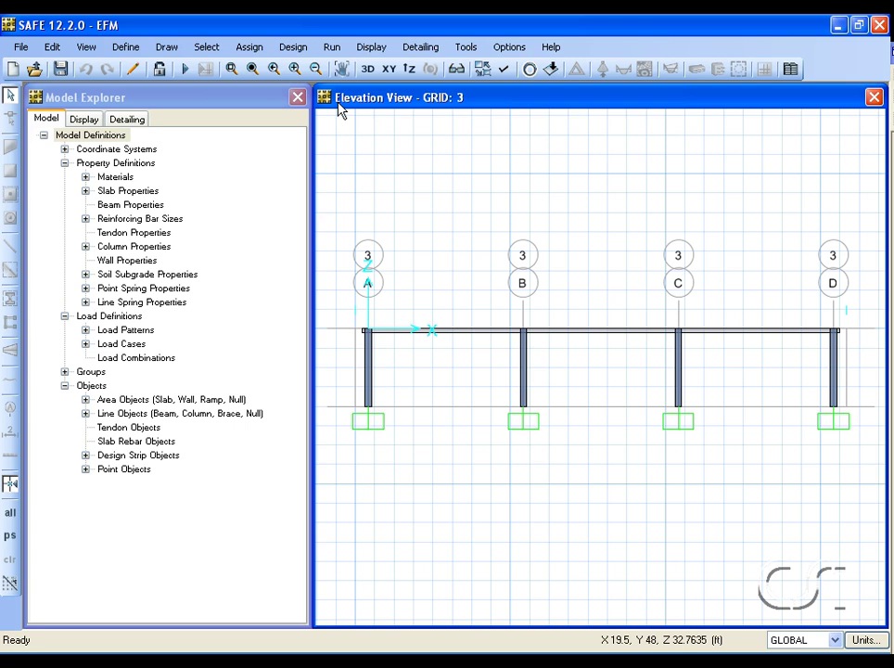
- Create frame model EFM-CSA3 from strip CSA3: three 24 ft spans with 1 ft cantilevers
click(466, 47)
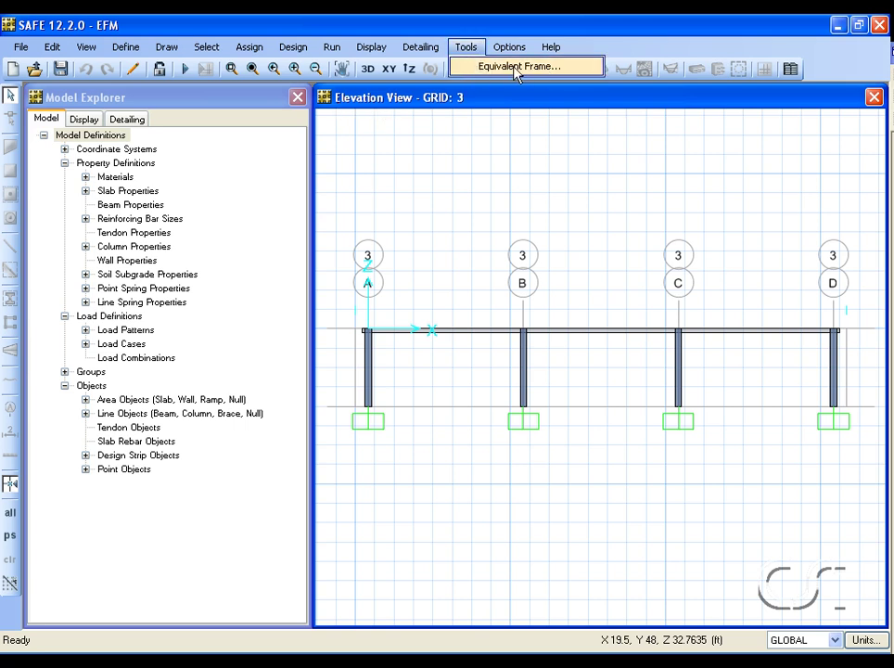
click(515, 68)
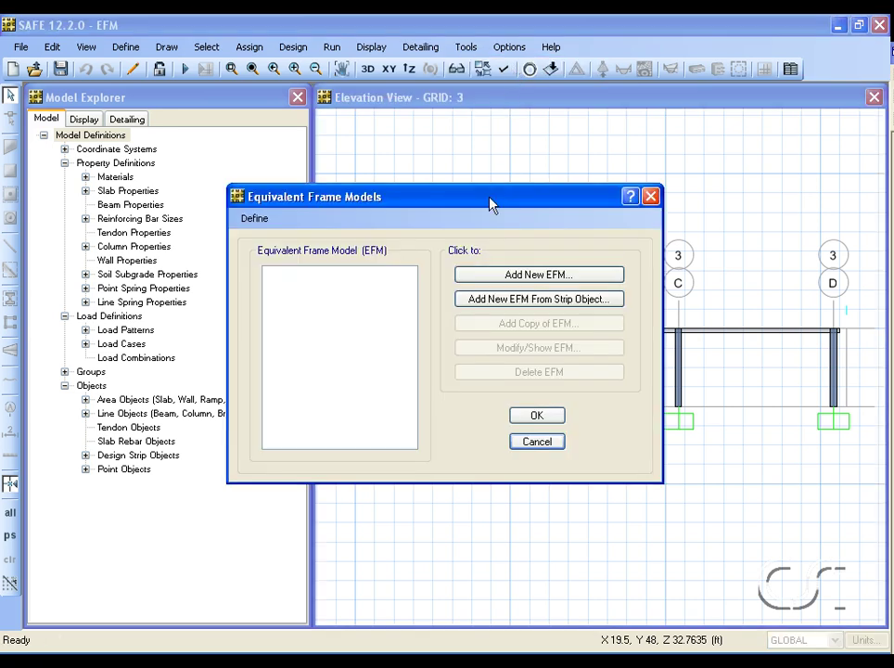
click(552, 302)
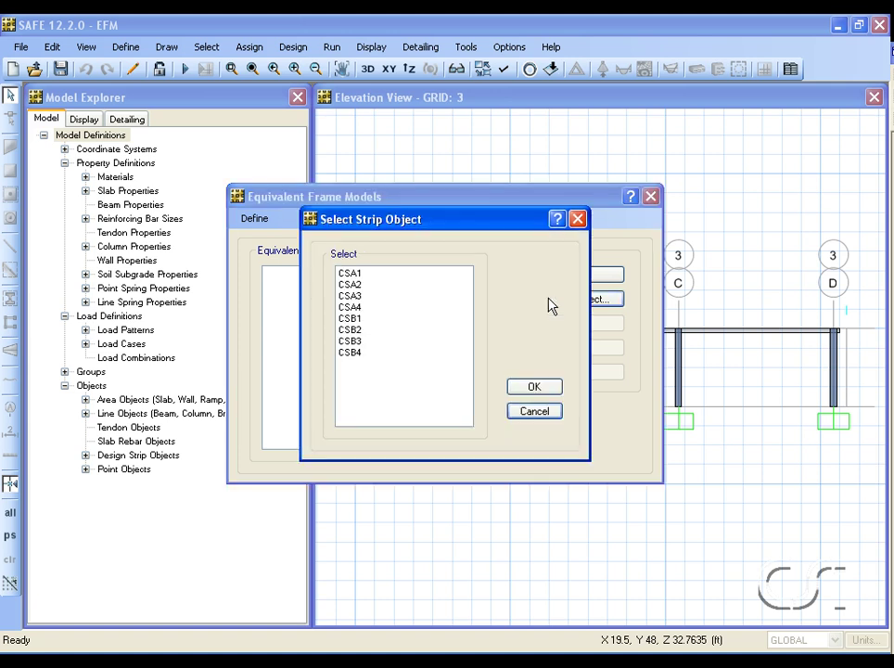
click(340, 296)
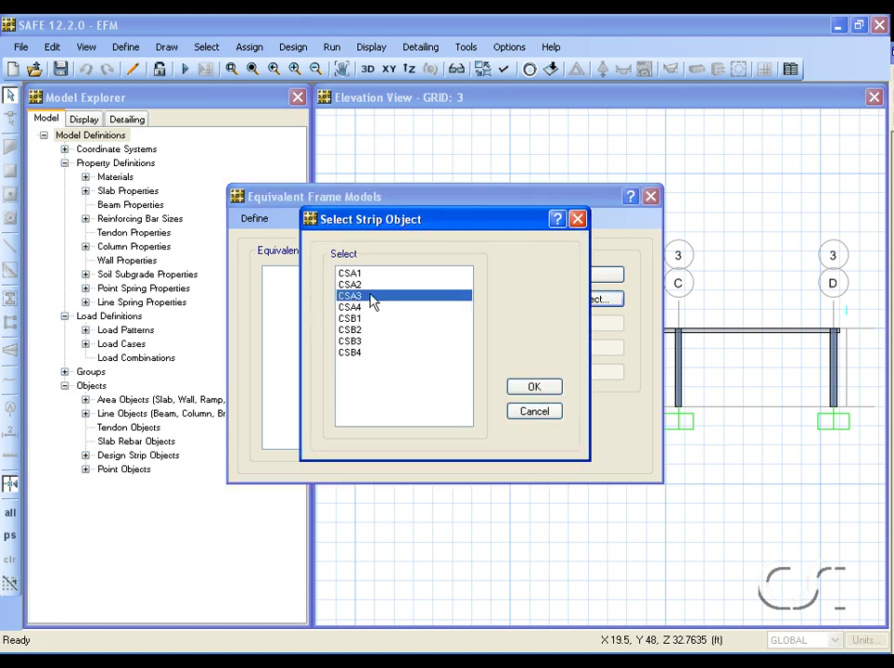
click(534, 387)
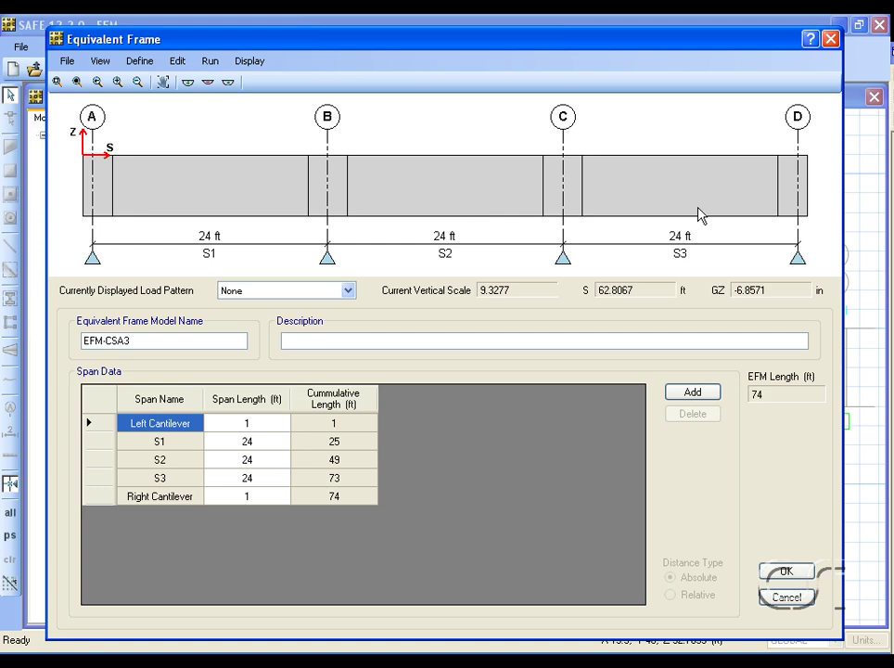
click(102, 61)
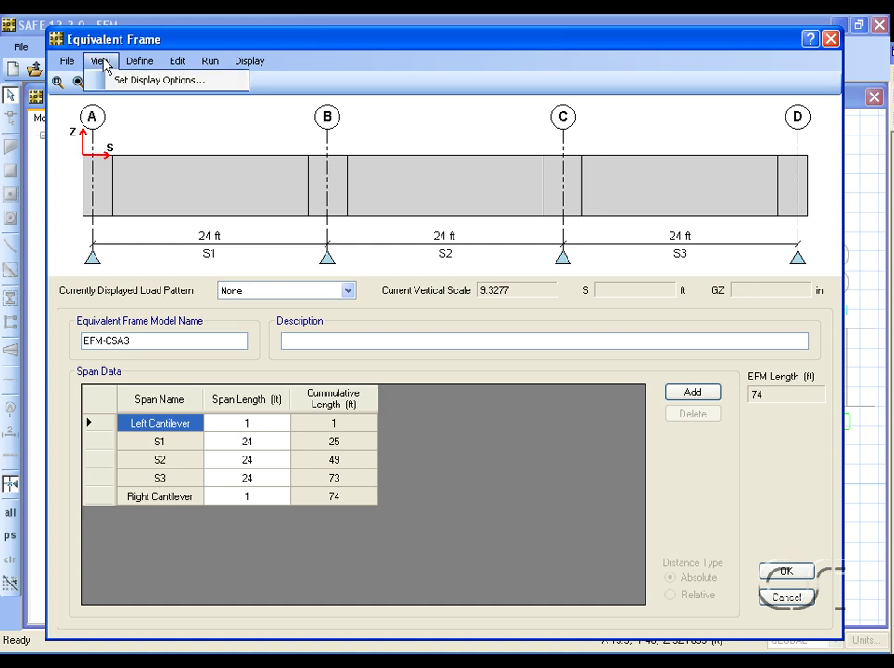
click(186, 81)
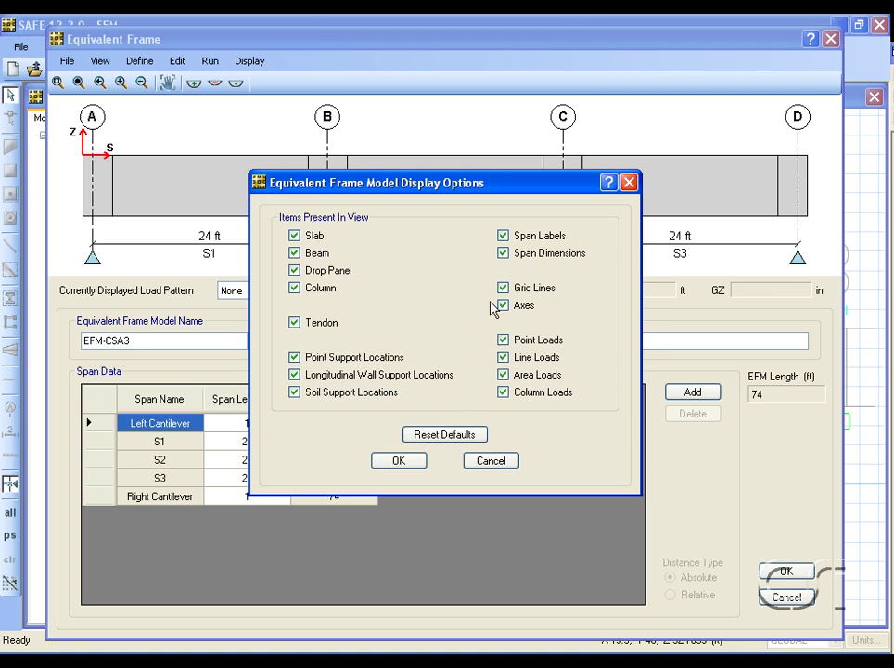
click(399, 461)
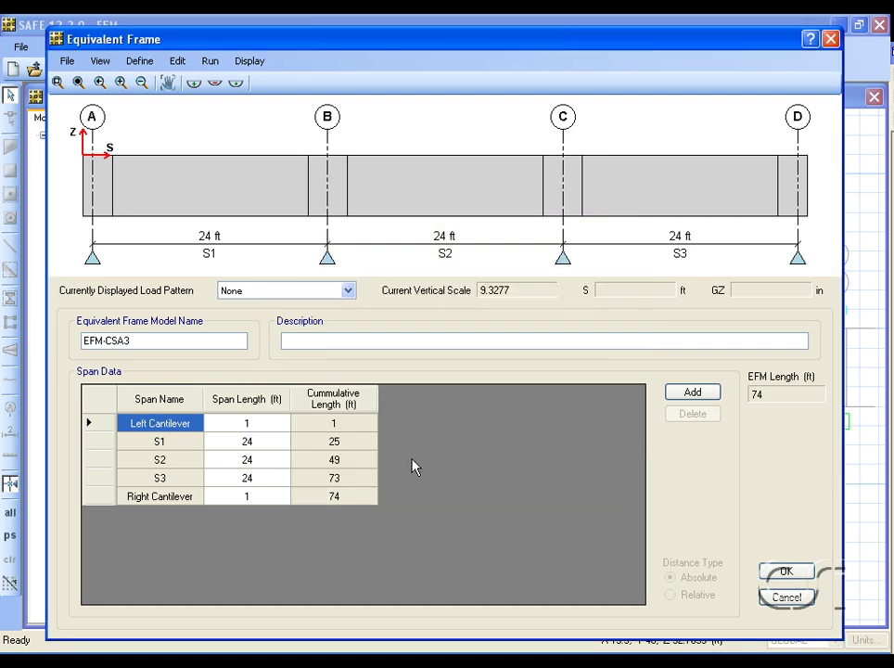
click(139, 61)
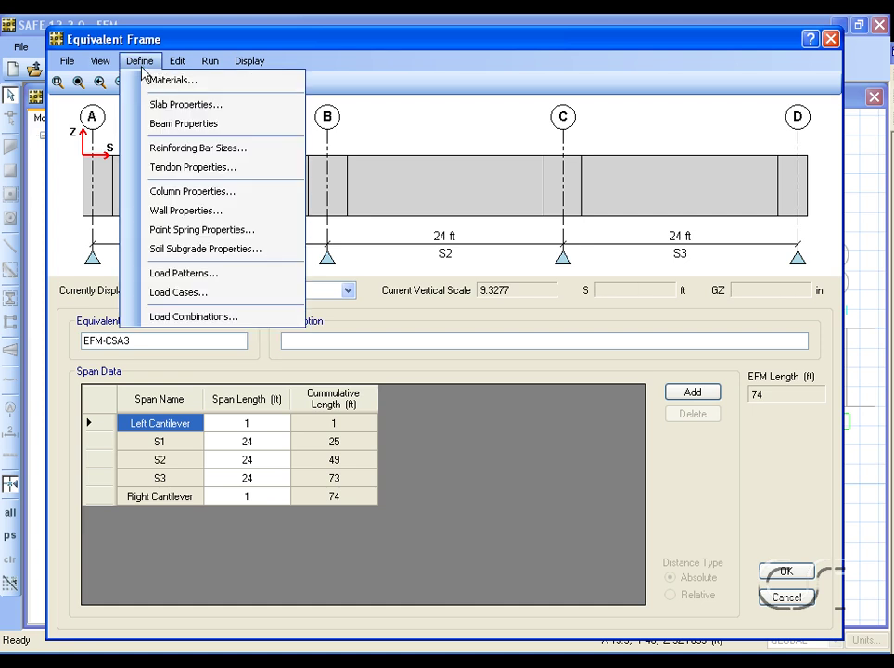
click(201, 85)
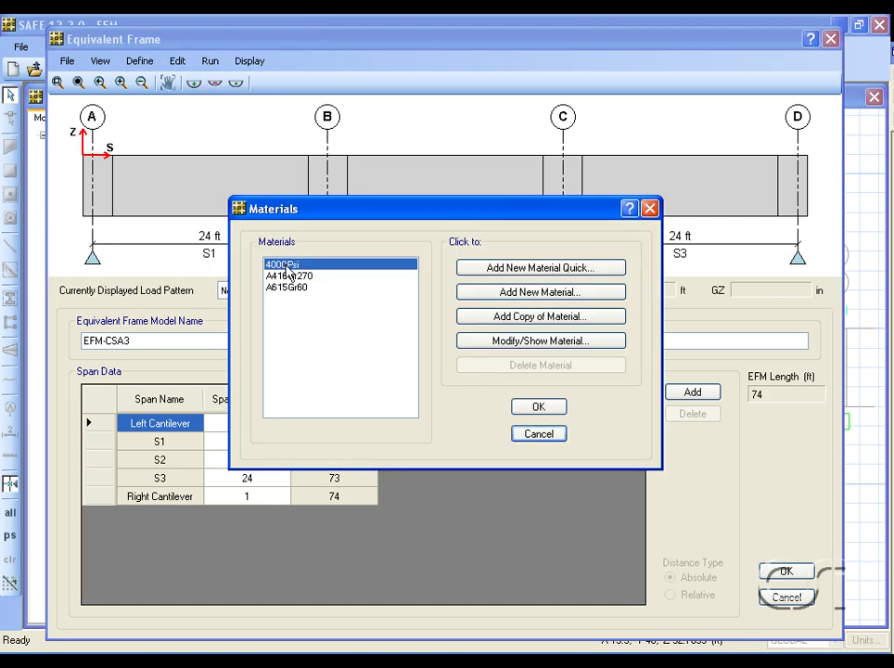
click(538, 409)
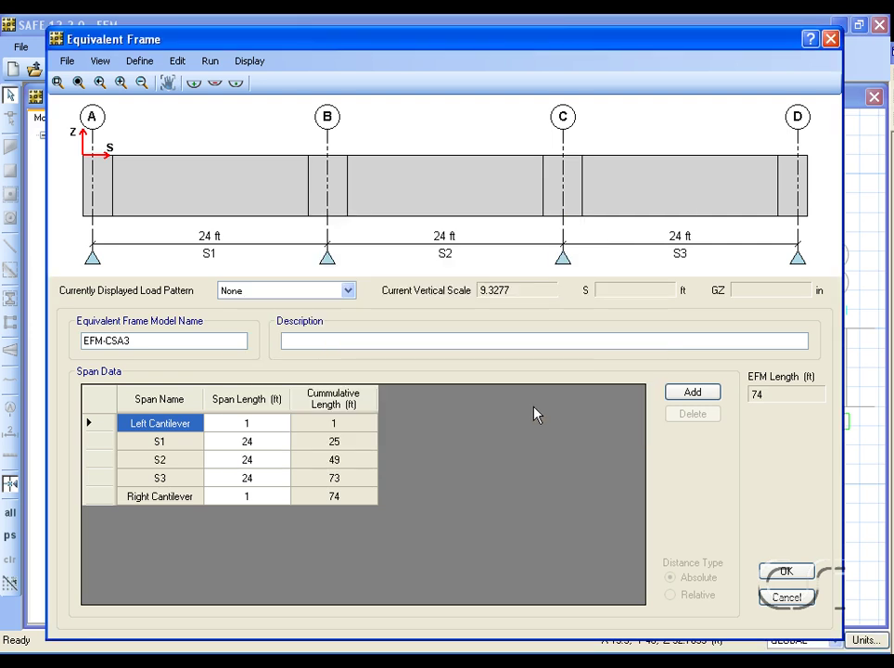
click(139, 61)
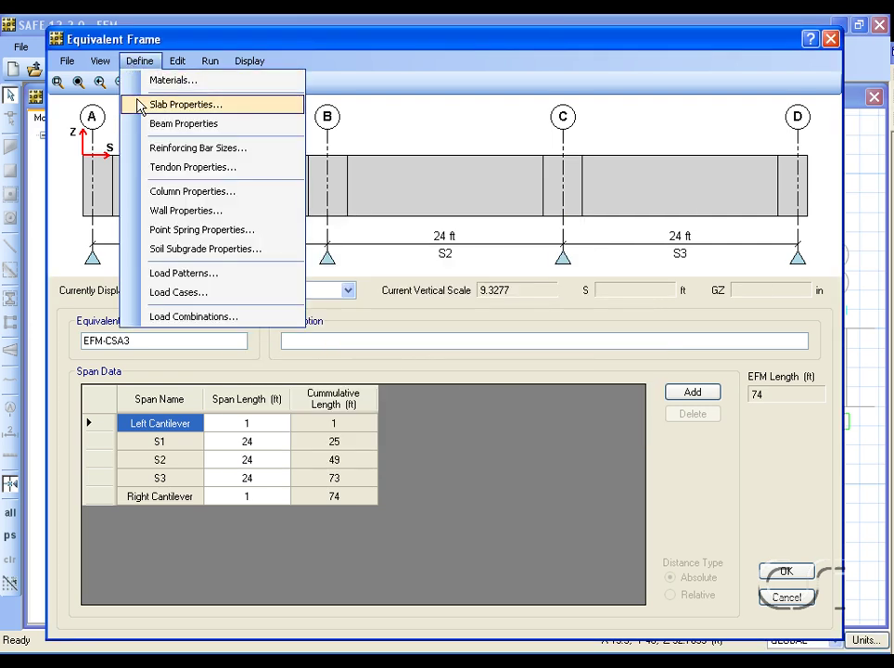
click(217, 108)
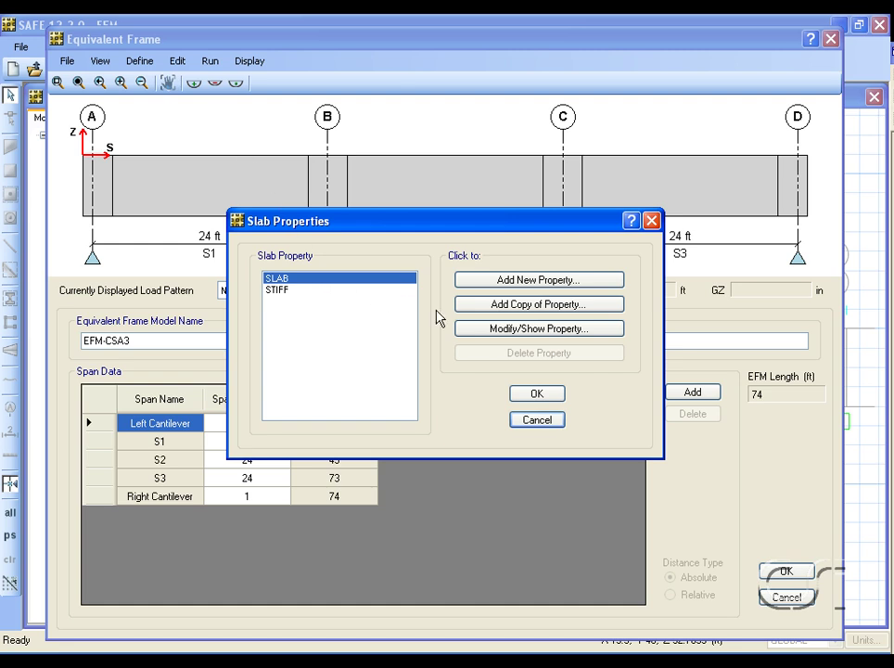
click(511, 329)
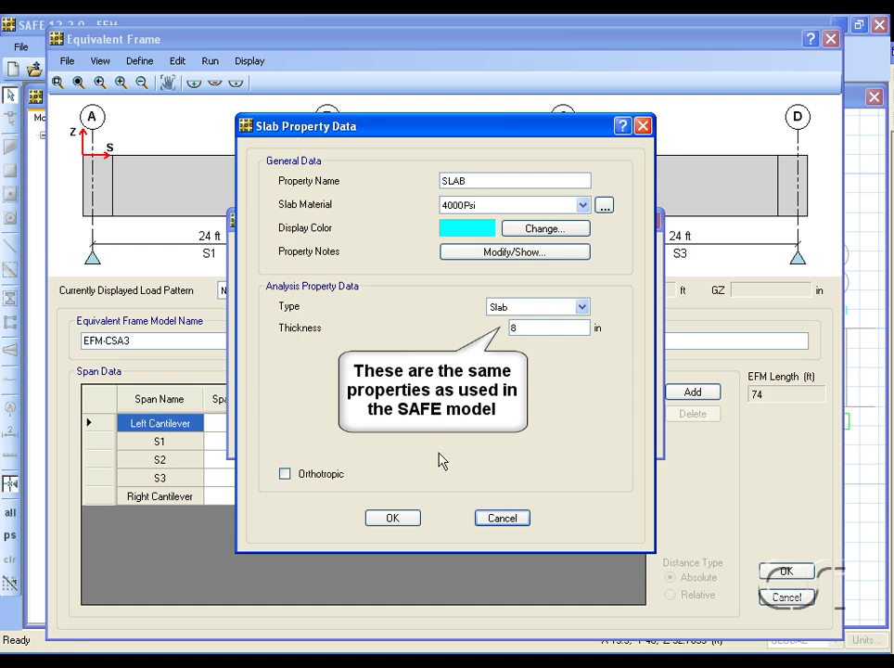
click(401, 519)
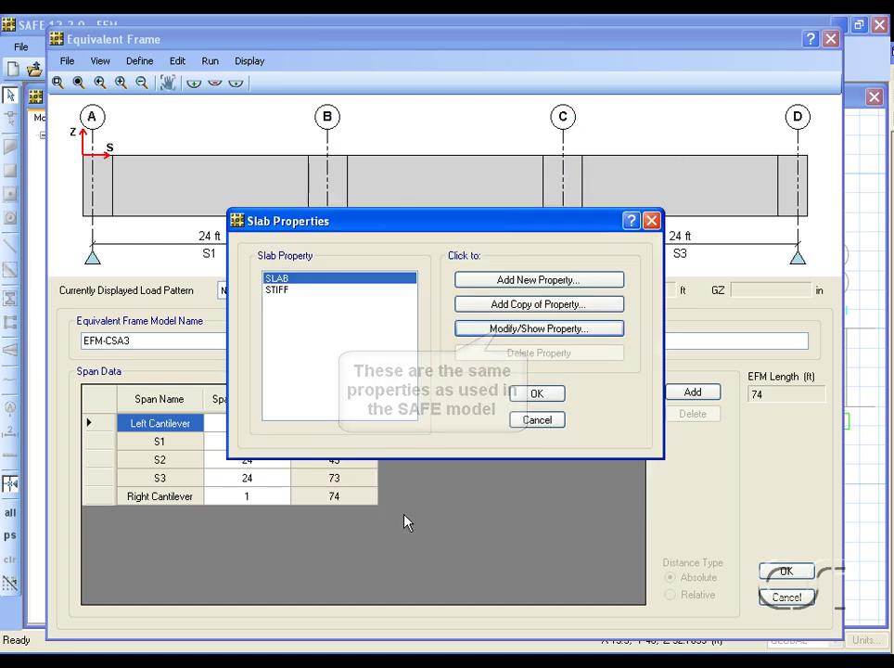
click(537, 395)
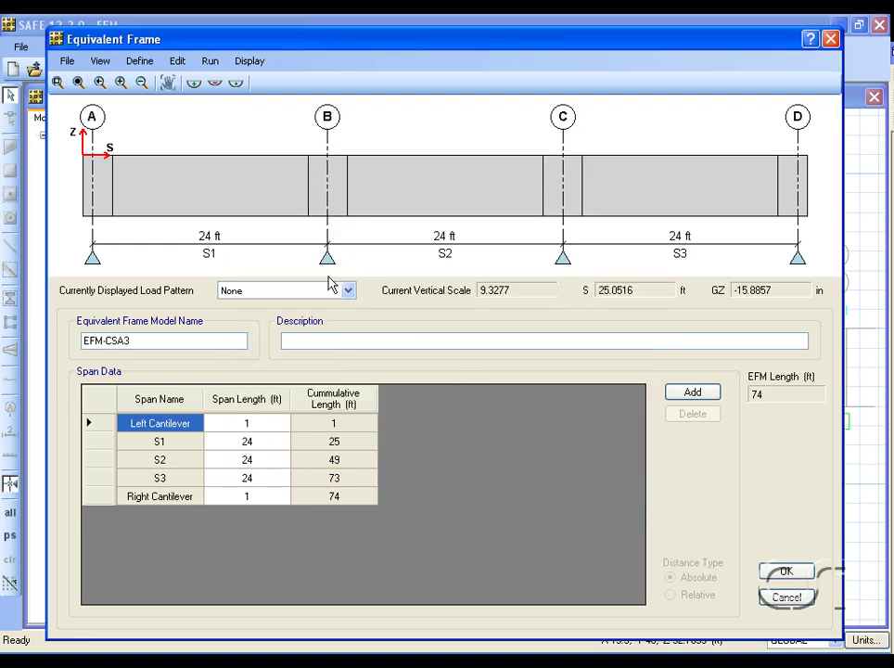
click(140, 63)
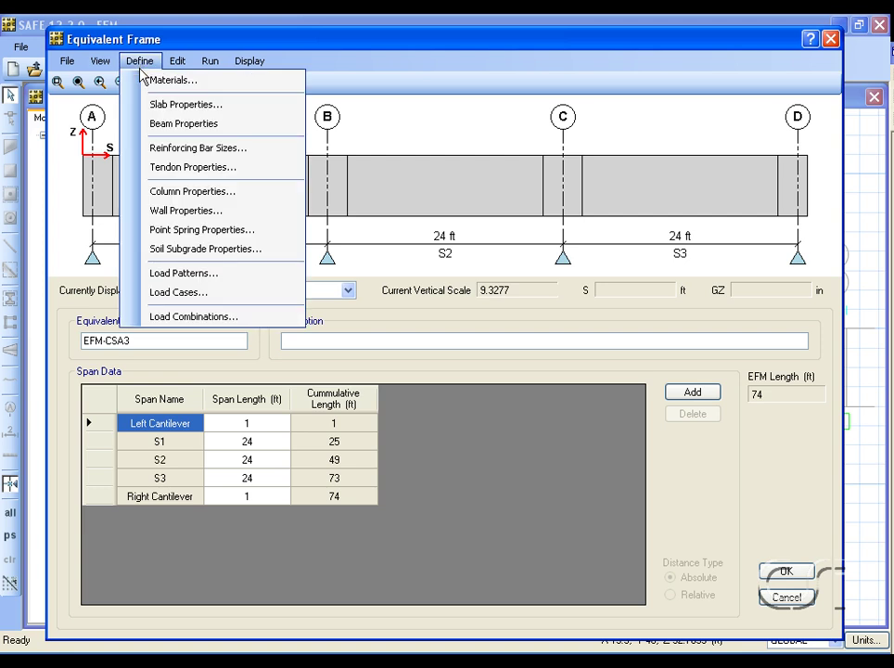
click(243, 192)
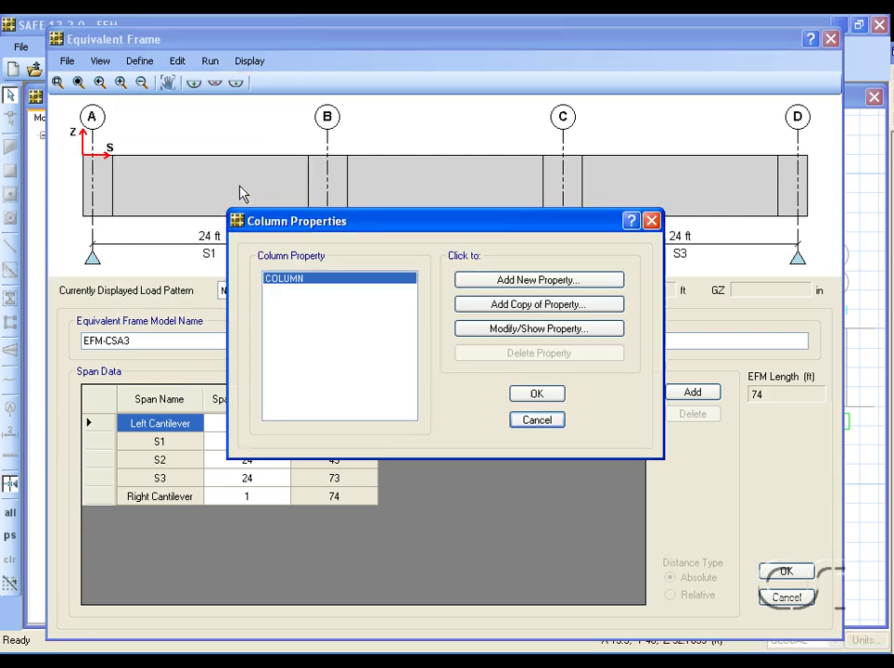
click(294, 279)
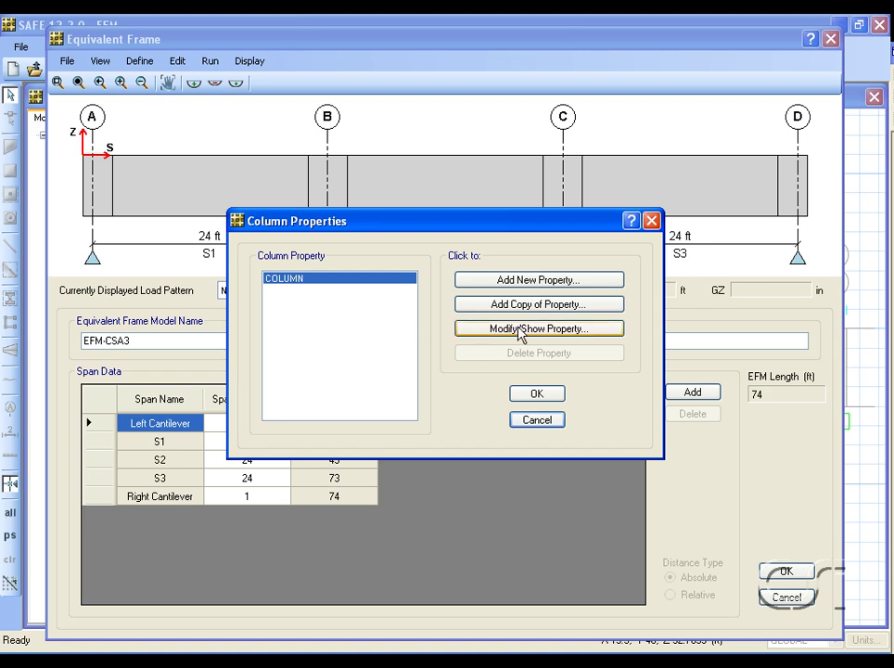
click(519, 330)
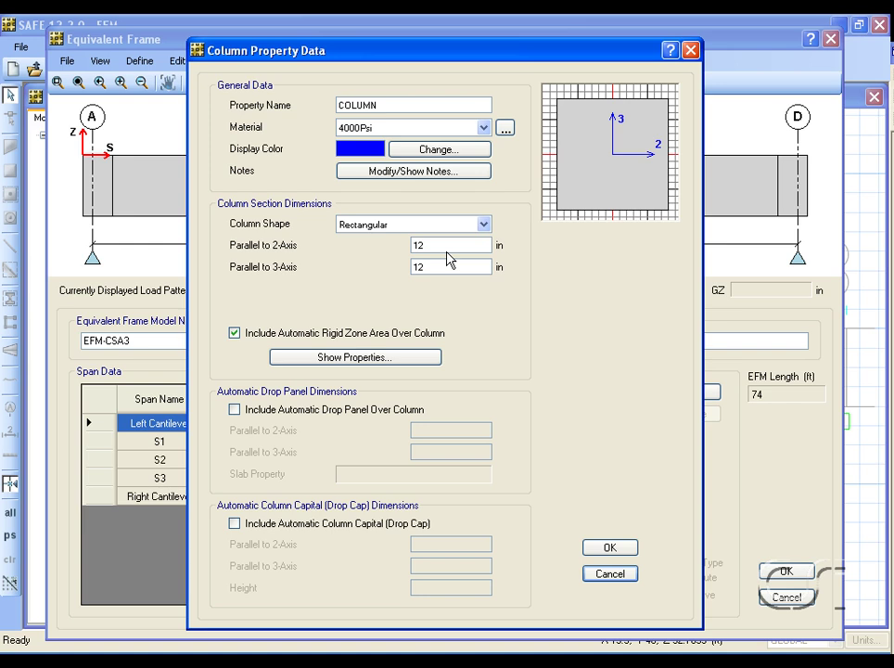
click(609, 548)
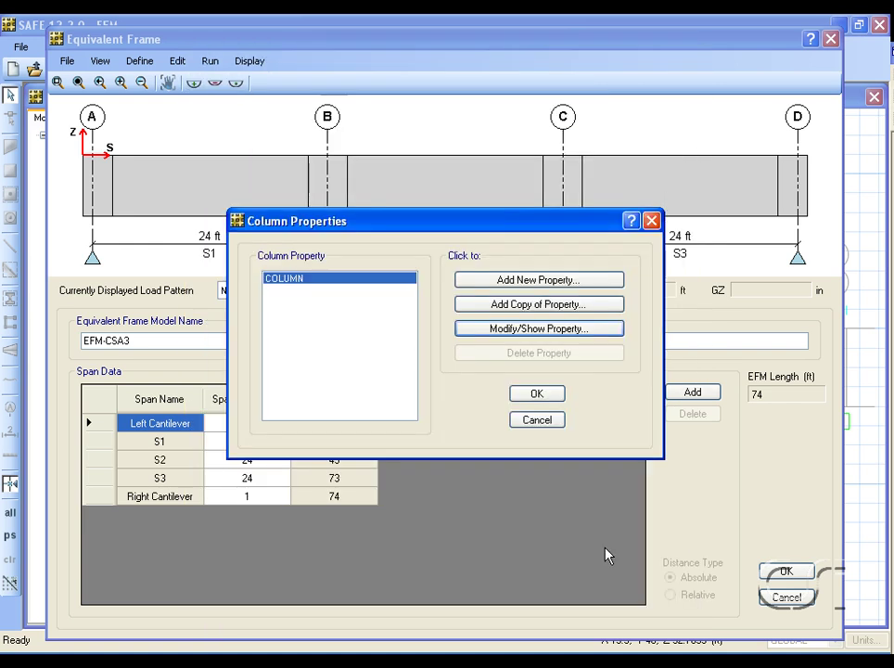
click(538, 394)
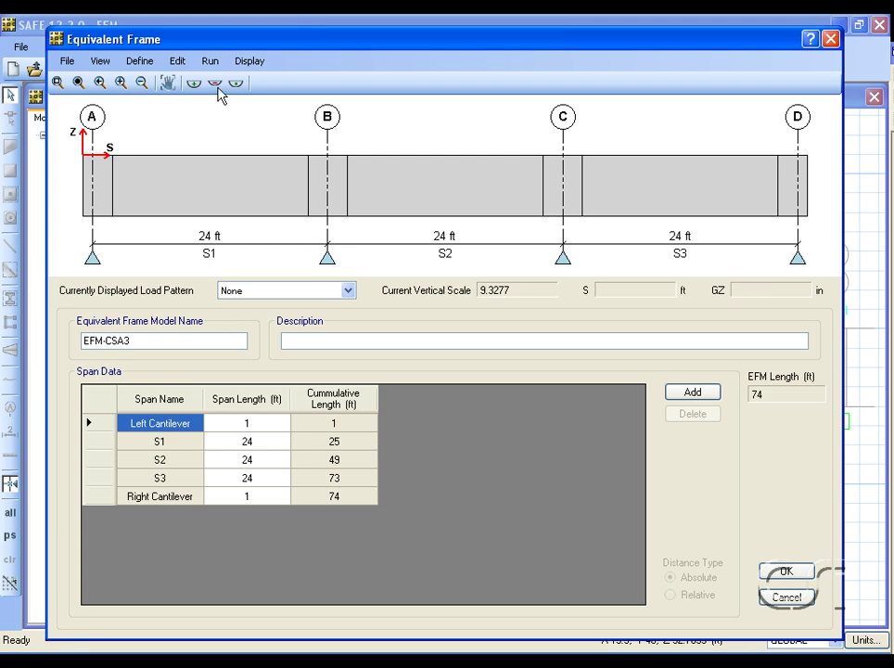
- Change span S1's length to 20 ft in the span data table
click(204, 63)
mouse_move(176, 65)
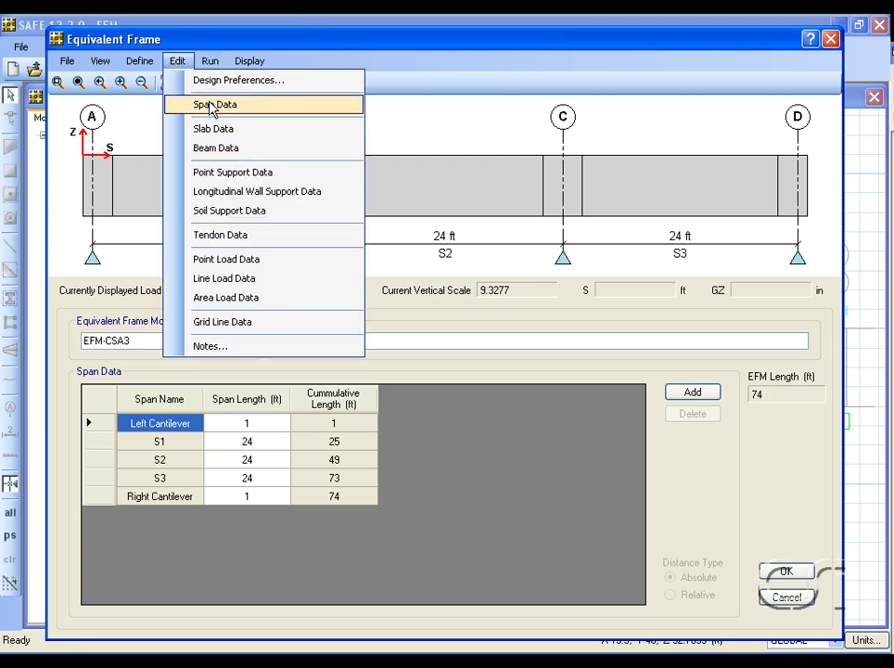
click(212, 131)
click(176, 63)
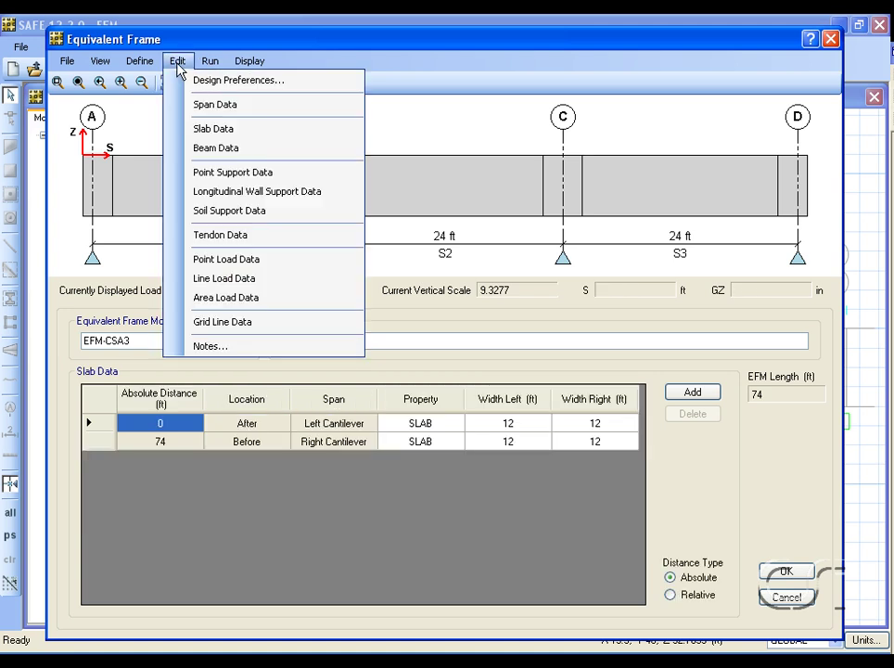
click(235, 105)
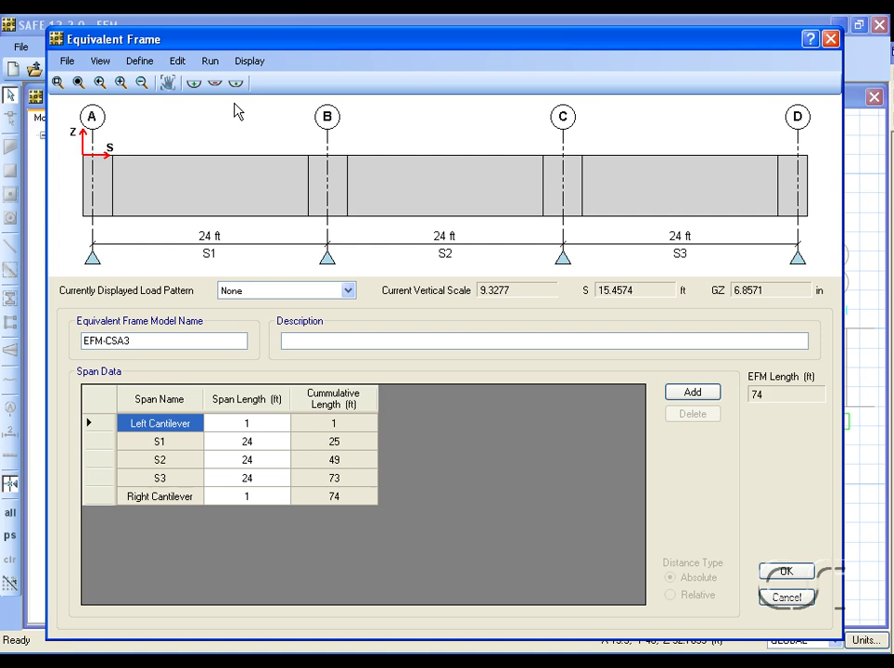
click(260, 443)
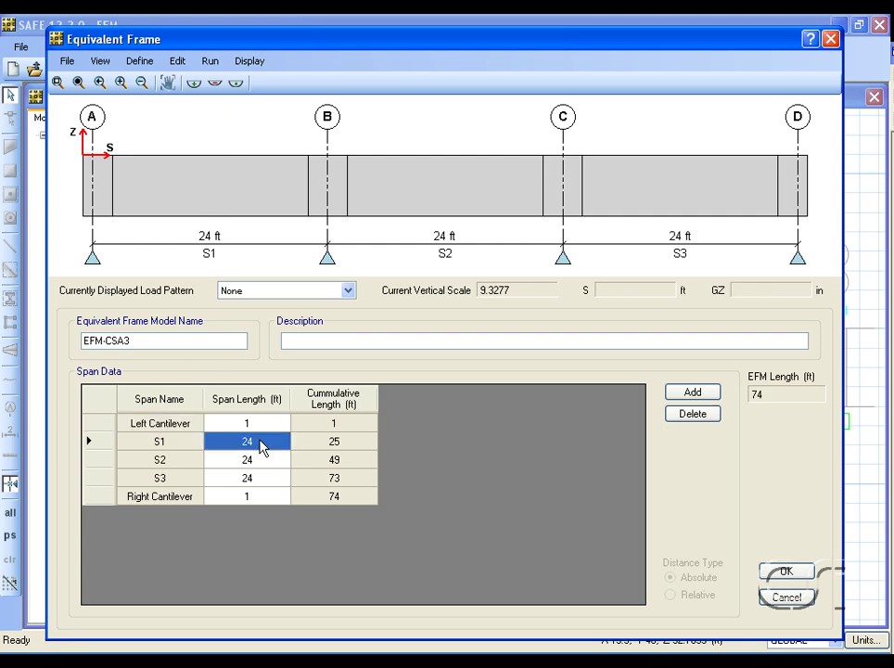
text(20)
click(260, 463)
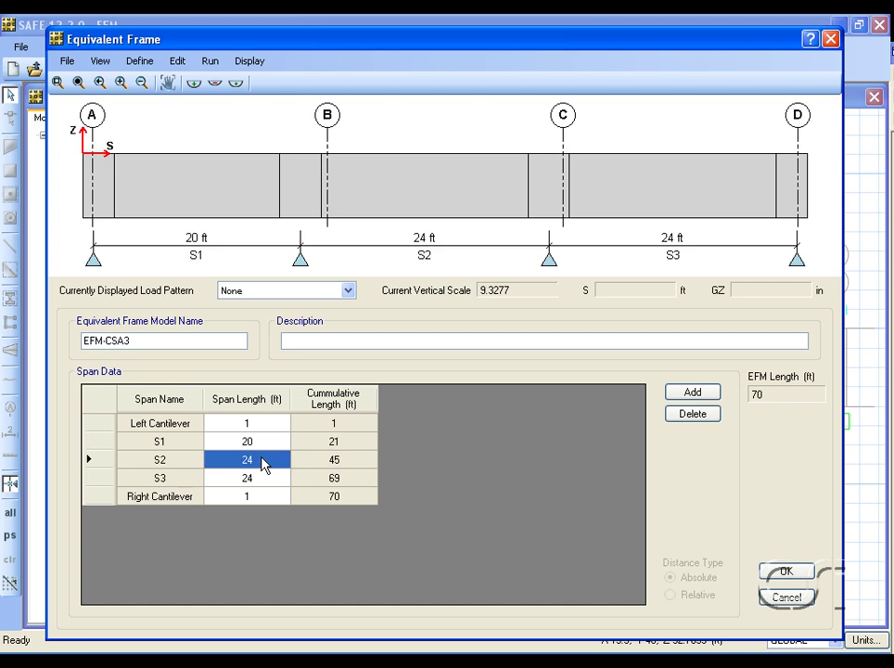
- Add a fourth 24 ft span S4 (94 ft total) and flatten the vertical scale to 3.1092
click(183, 462)
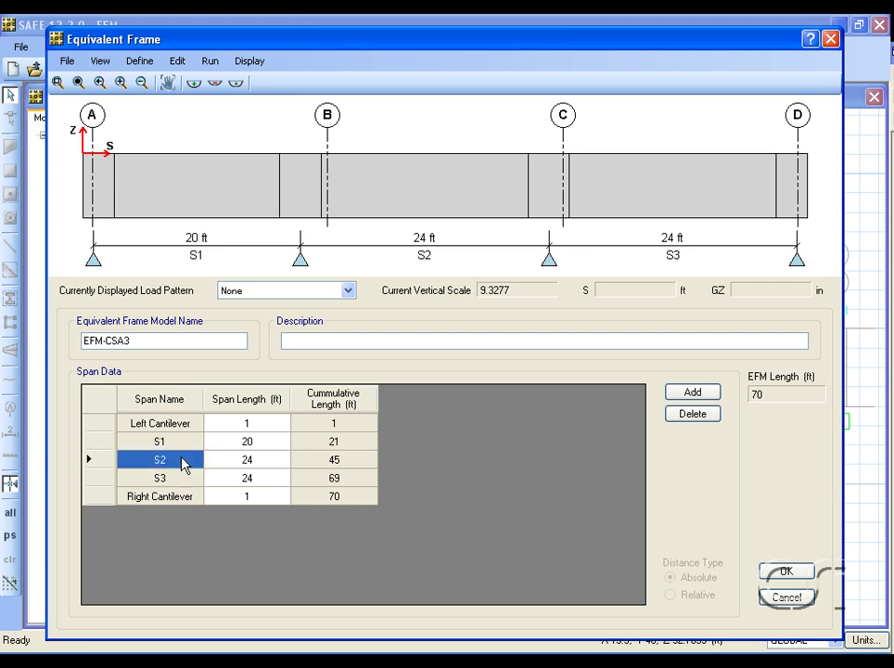
click(710, 394)
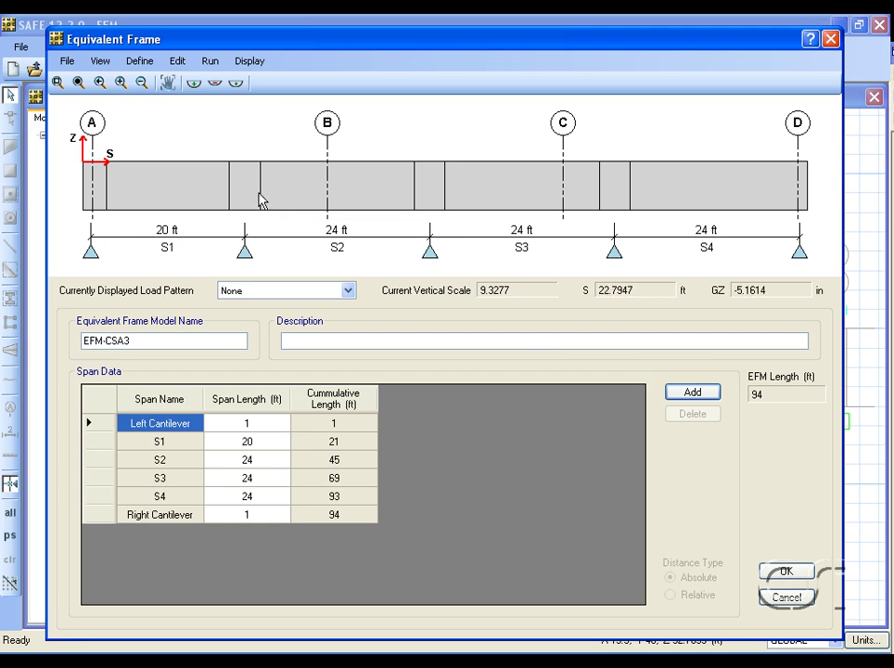
click(216, 87)
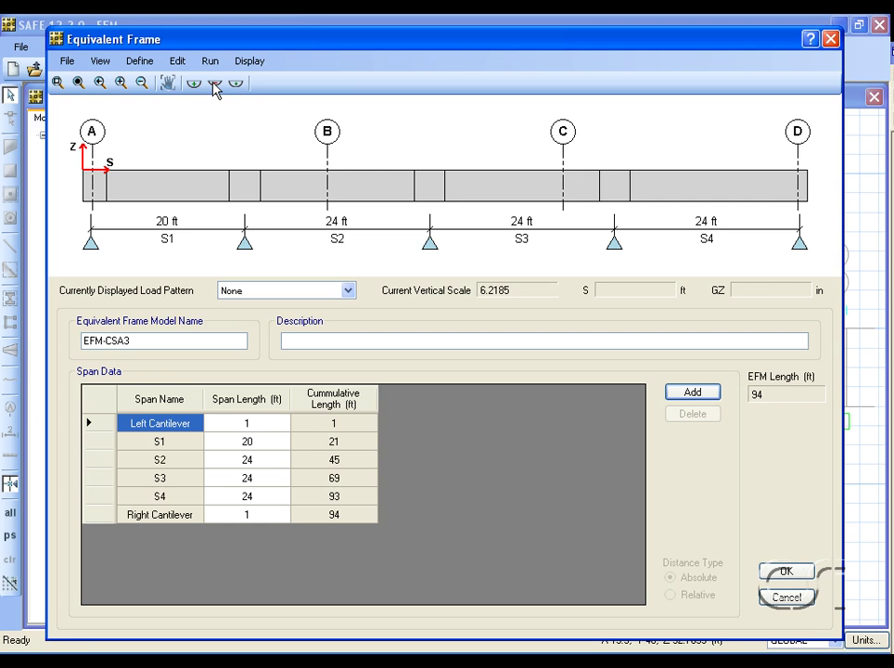
click(215, 87)
click(216, 84)
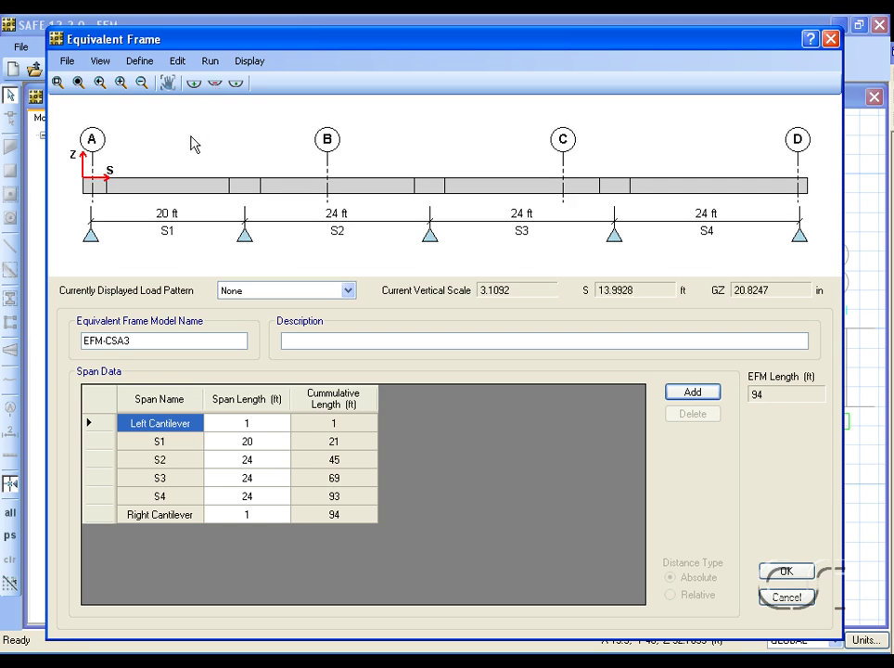
- Add tendon TENDON1, two unbonded strands running 0 to 94 ft, in the tendon data
click(177, 61)
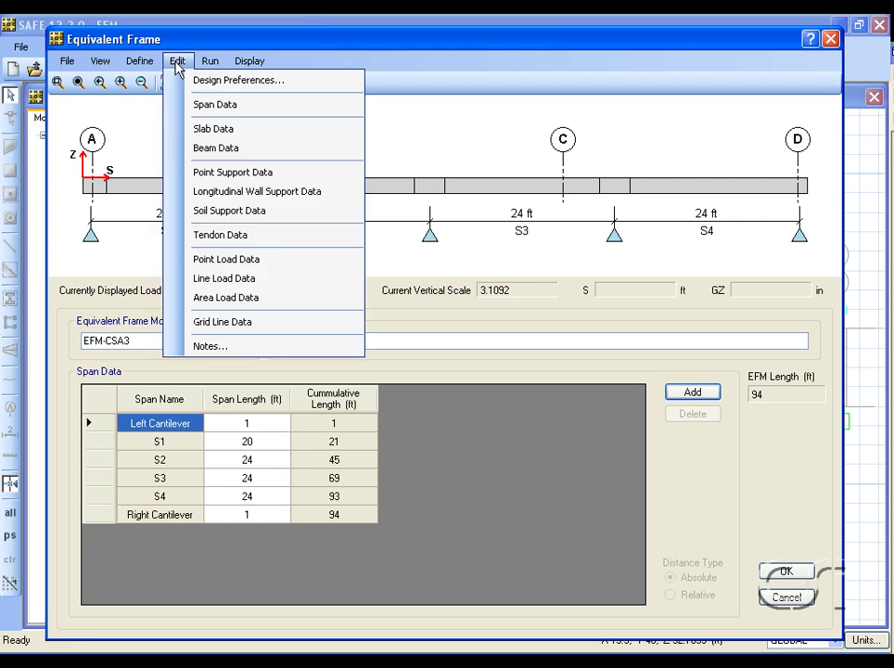
click(240, 132)
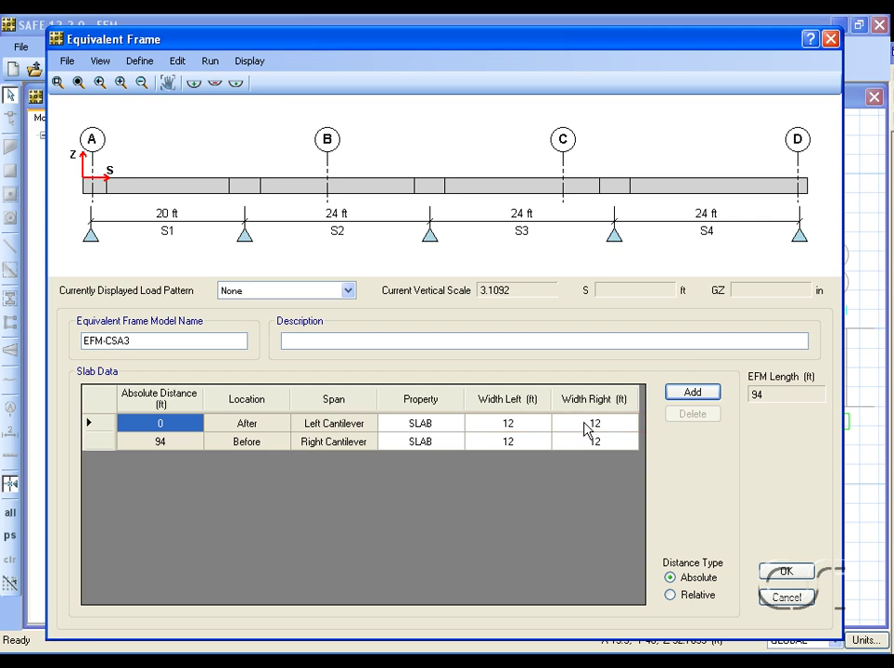
click(178, 61)
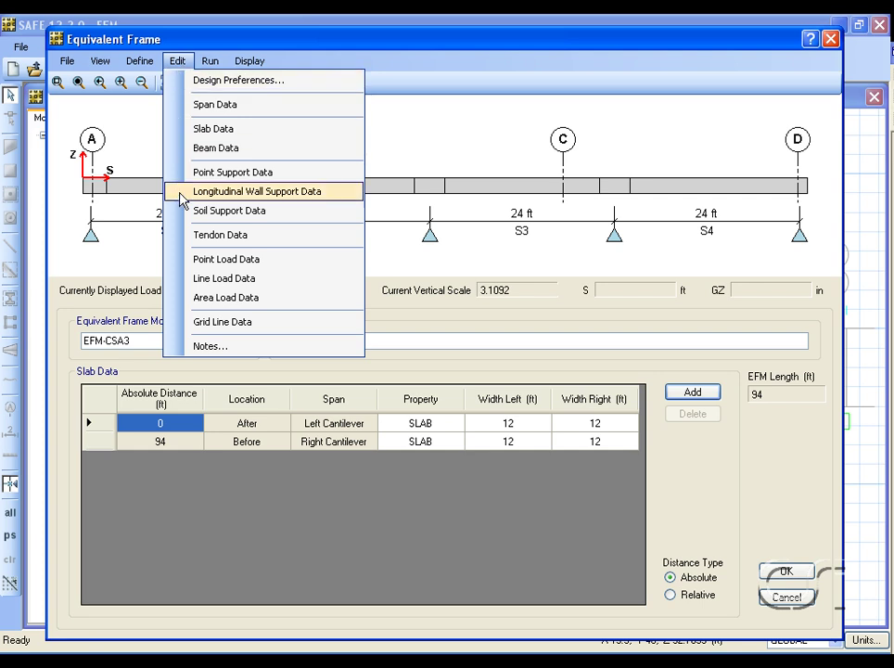
click(225, 237)
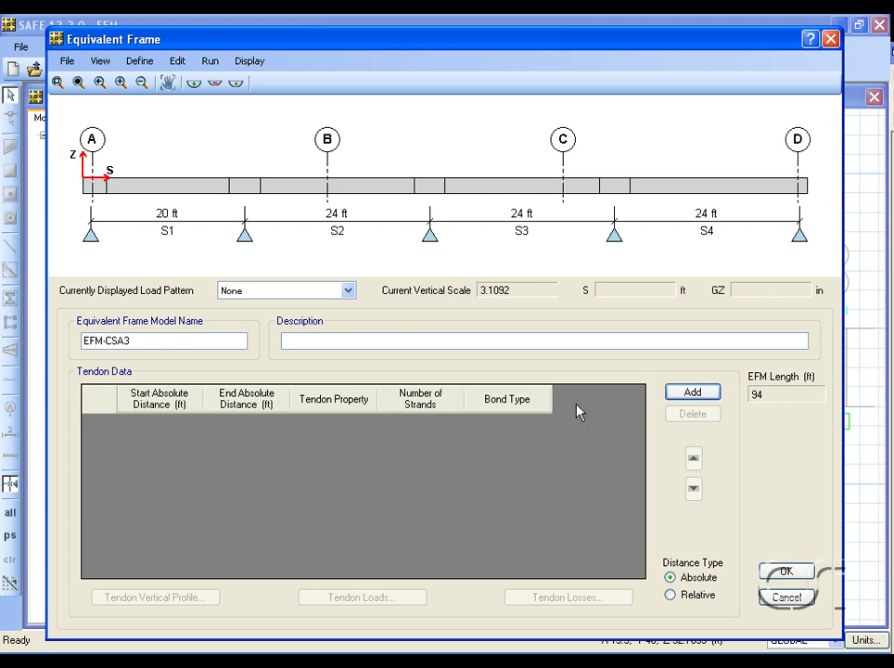
click(689, 393)
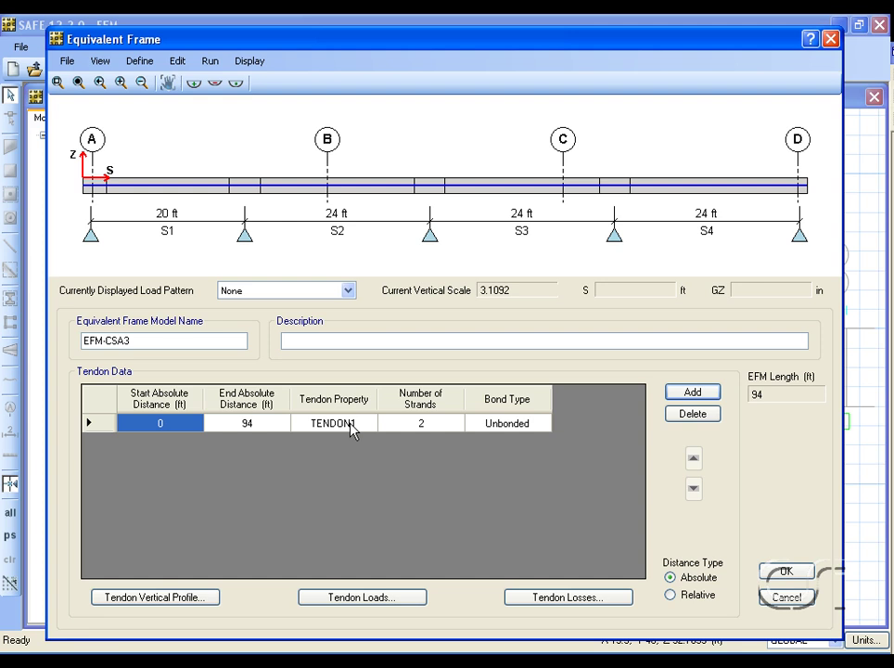
- Review TENDON1's vertical profile, jacking load and losses without changes, then delete the tendon
click(161, 598)
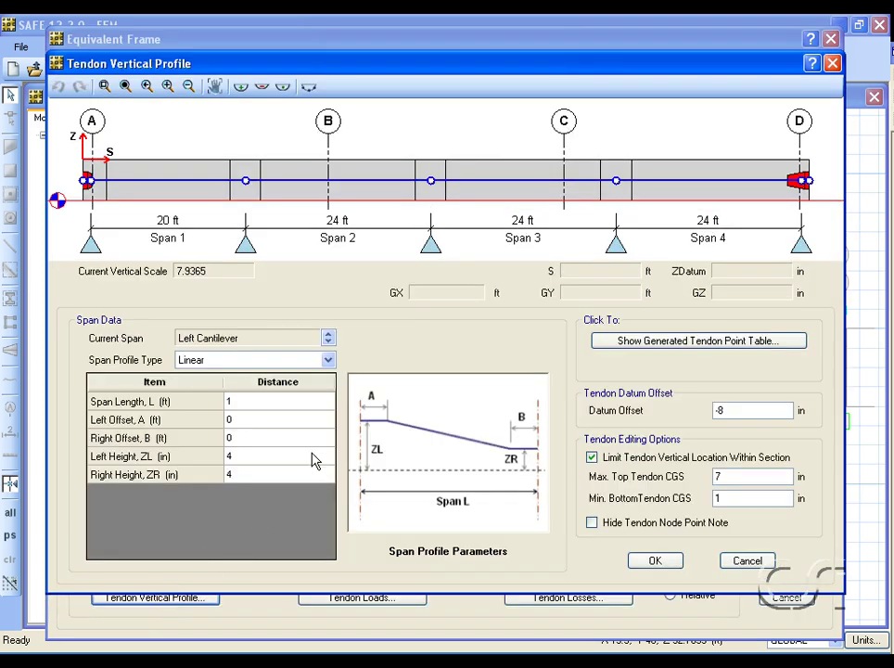
click(747, 562)
click(375, 598)
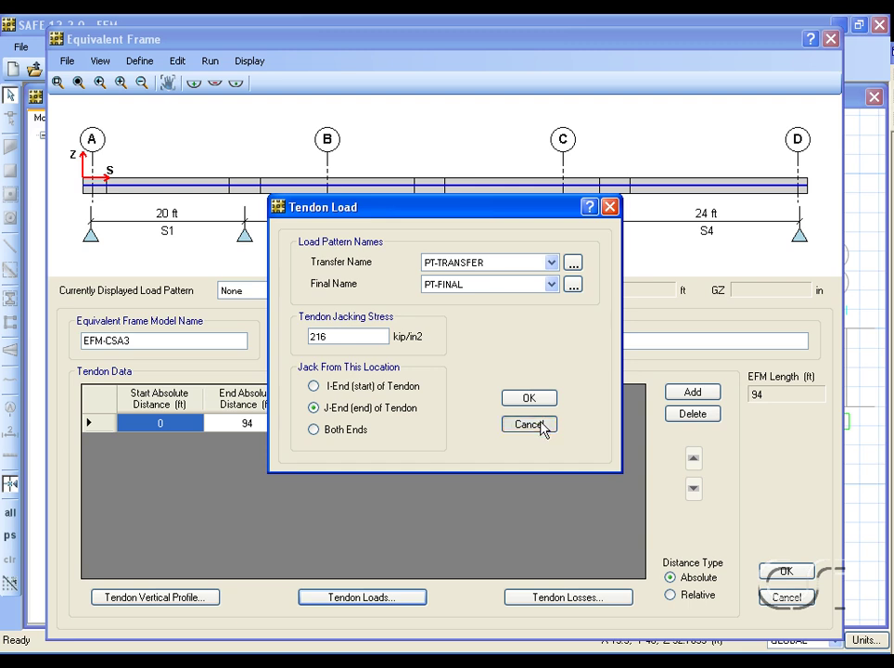
click(547, 425)
click(563, 605)
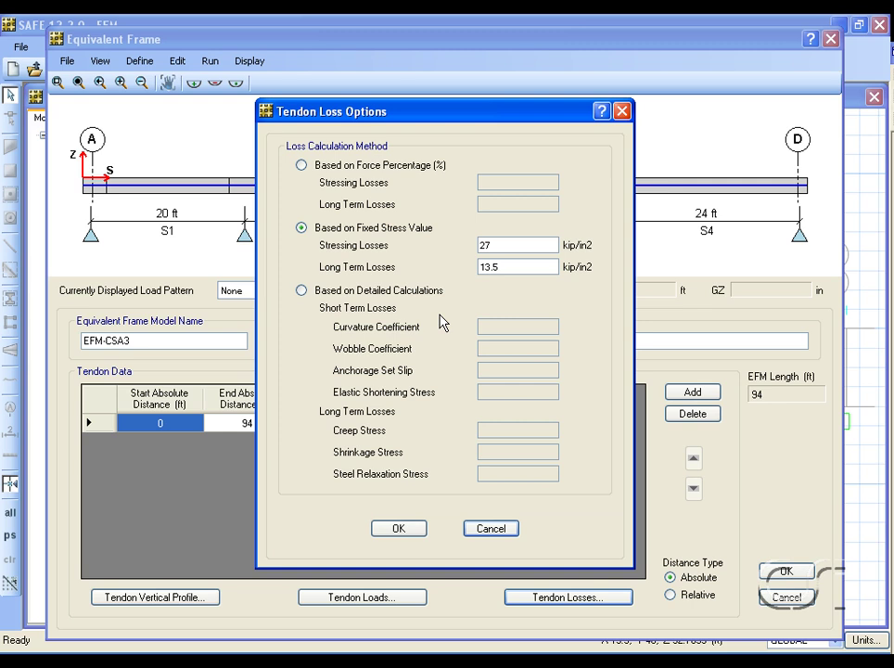
click(492, 528)
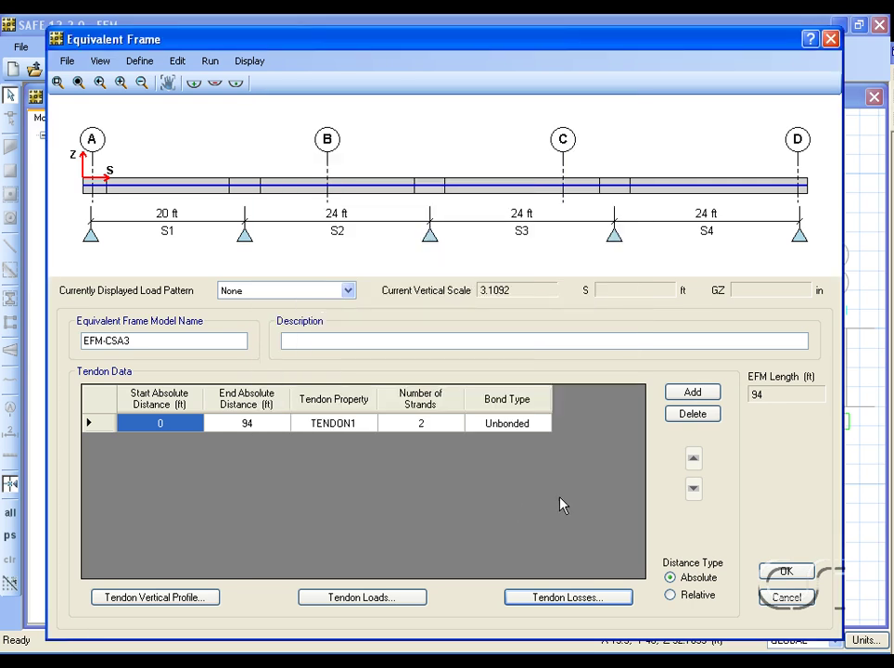
click(709, 414)
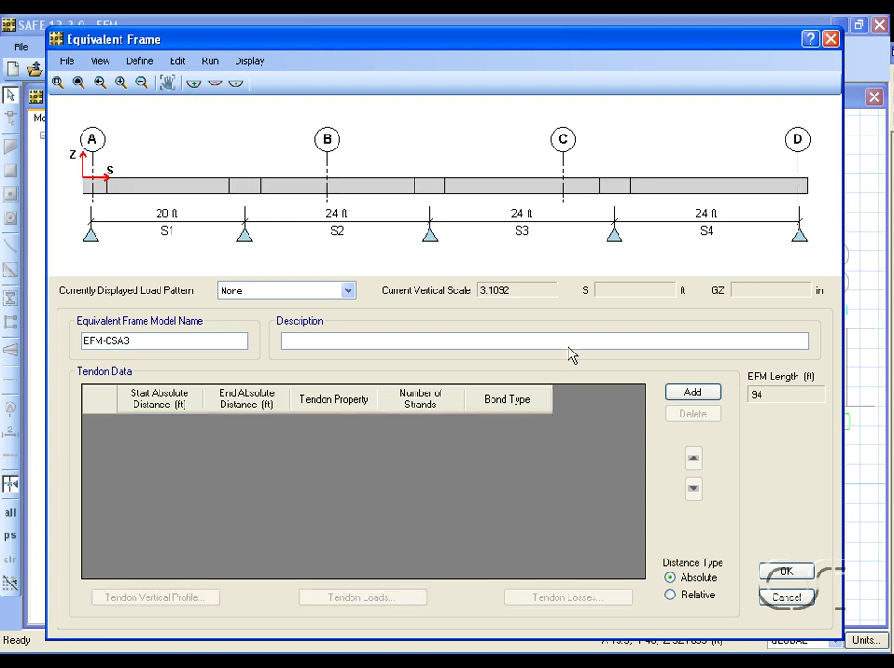
- Show area loads DEAD 20 and LIVE 80 lb/ft2, displaying DEAD then LIVE on the elevation
click(176, 62)
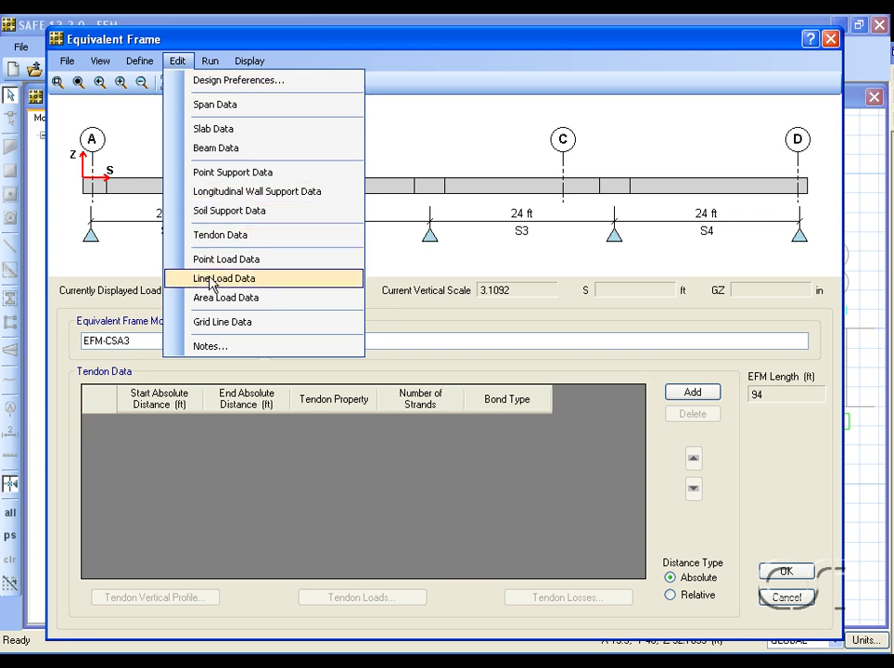
click(291, 299)
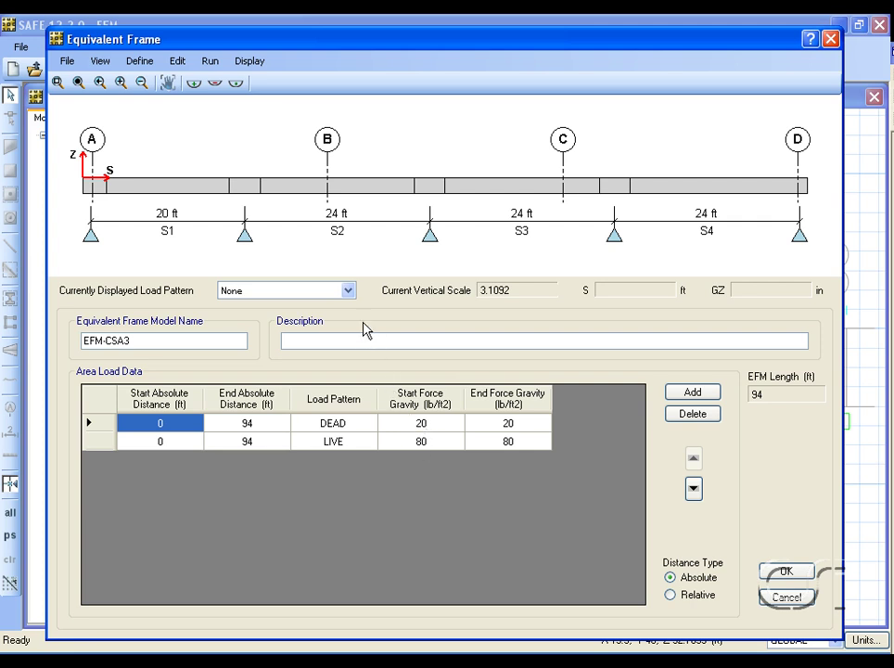
click(349, 291)
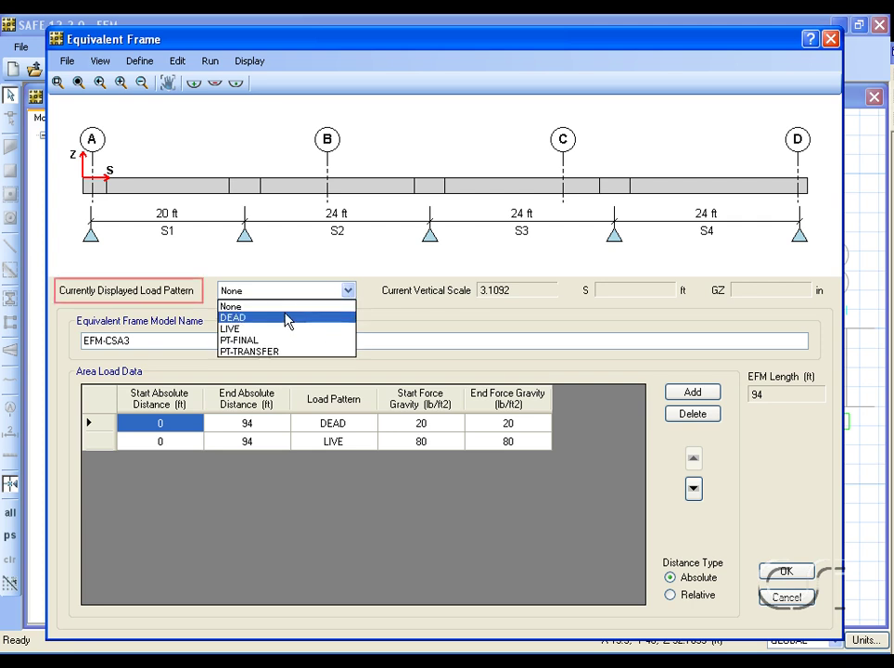
click(243, 318)
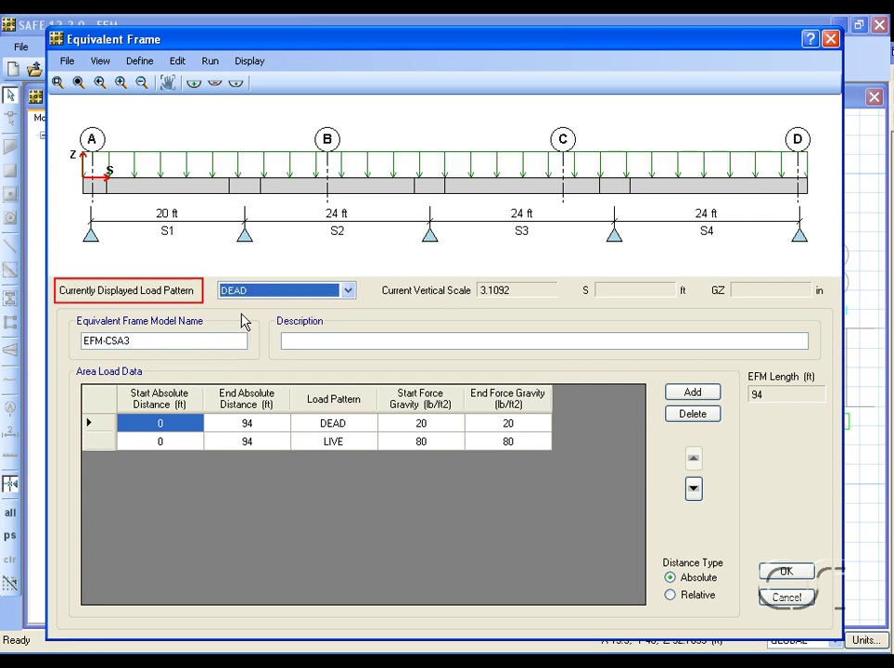
click(349, 293)
click(306, 330)
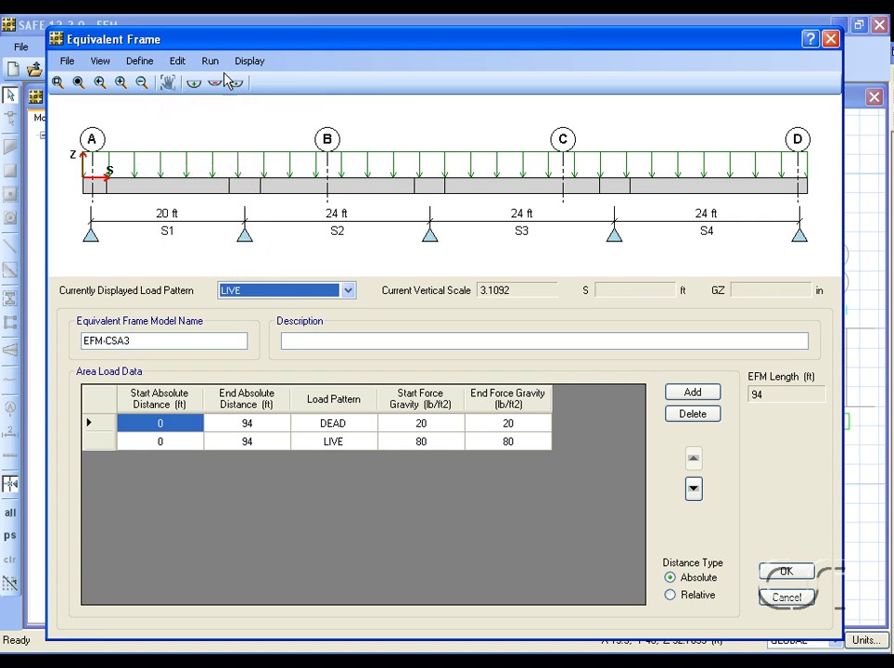
- Add a trial LIVE line load with 1 kip/ft end gravity force, then delete it
click(177, 60)
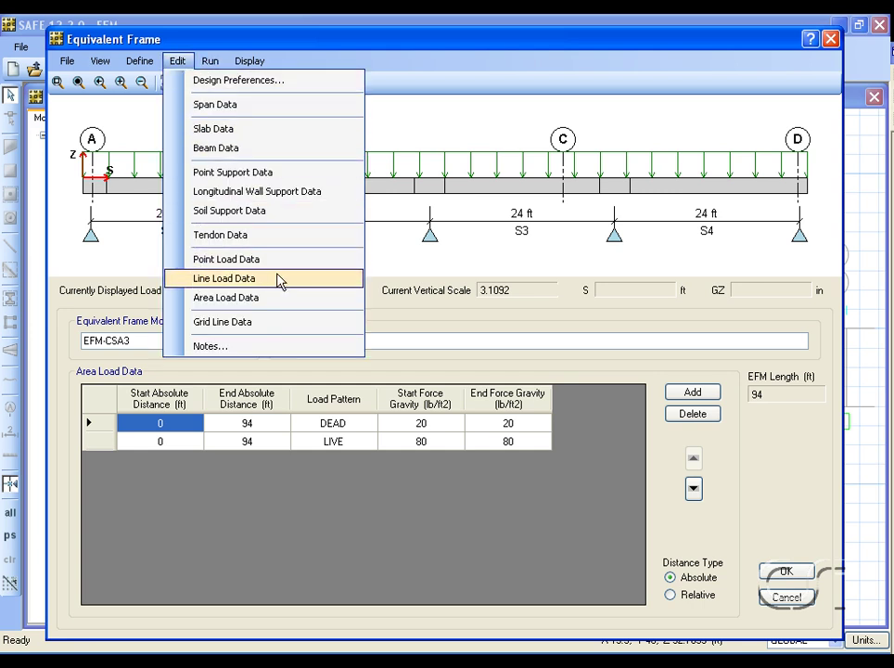
click(260, 279)
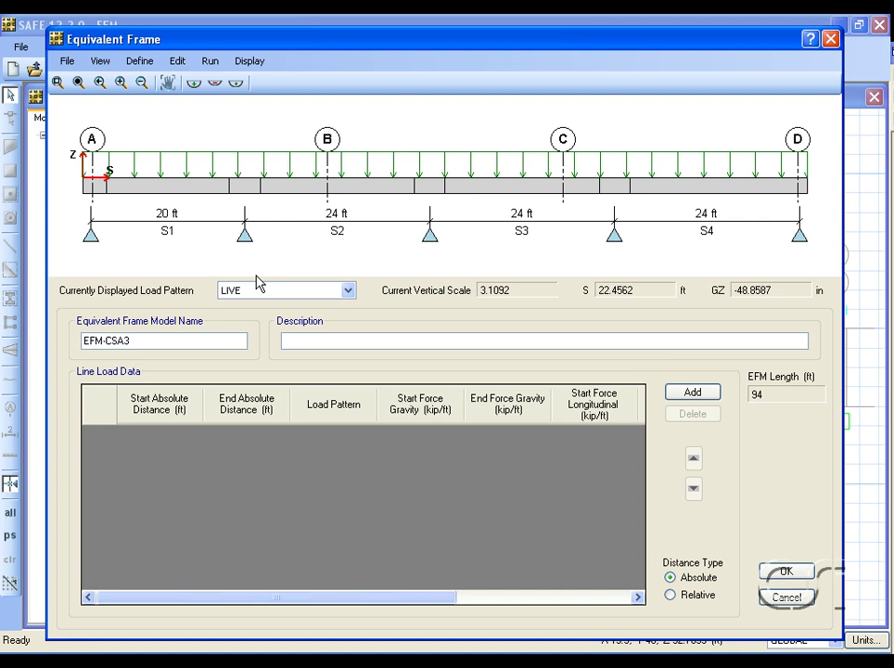
click(683, 396)
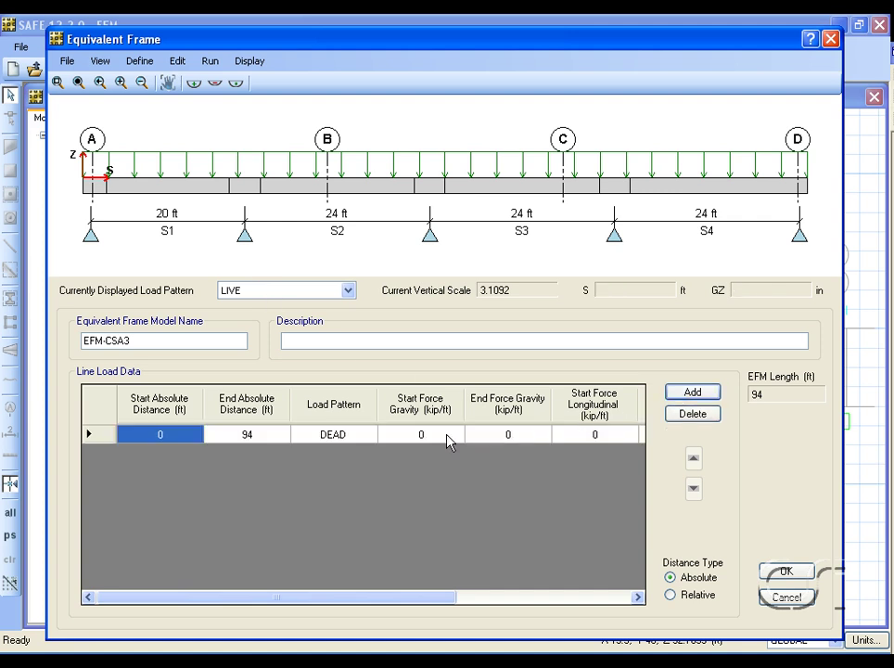
click(352, 440)
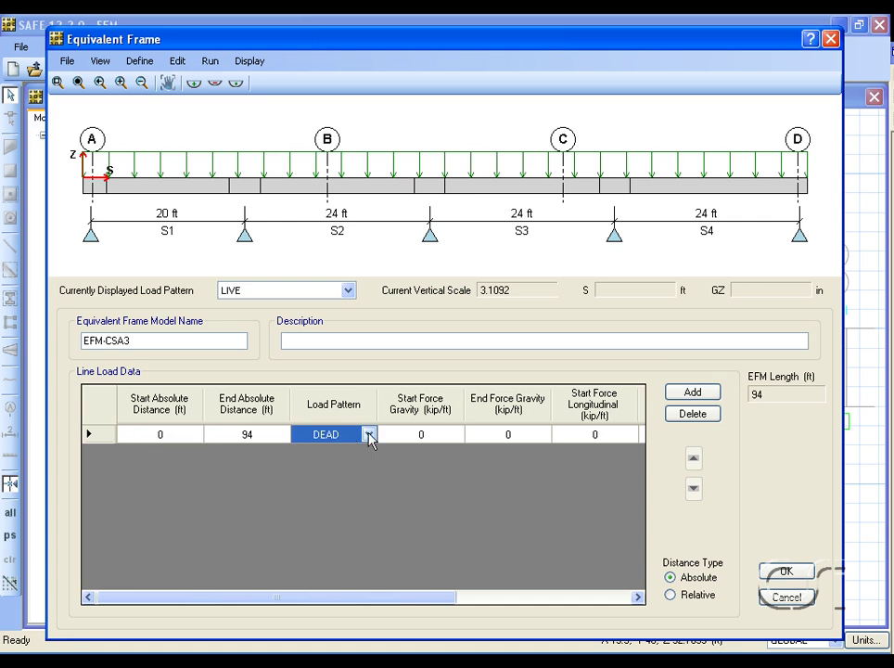
click(369, 436)
click(339, 463)
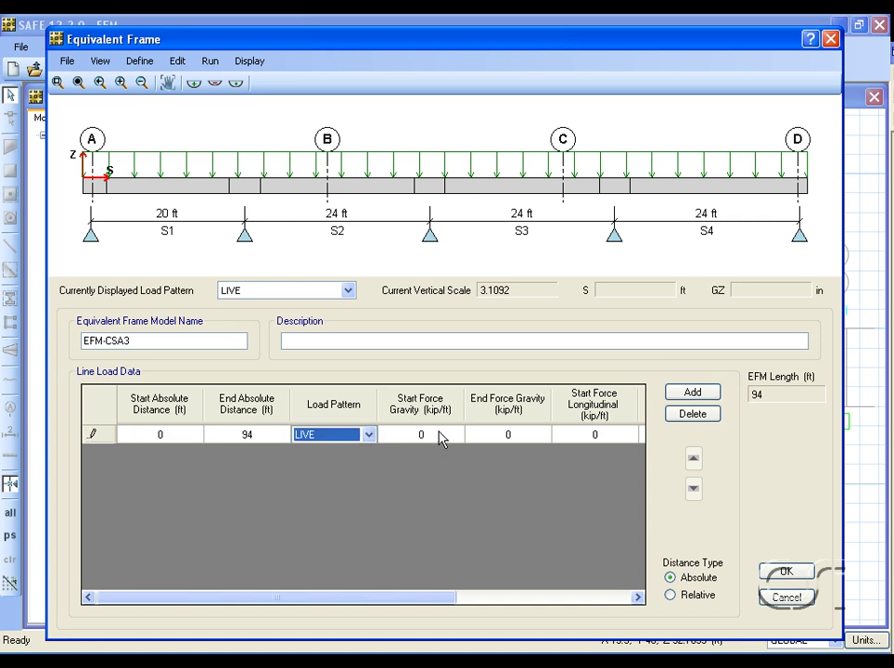
click(508, 440)
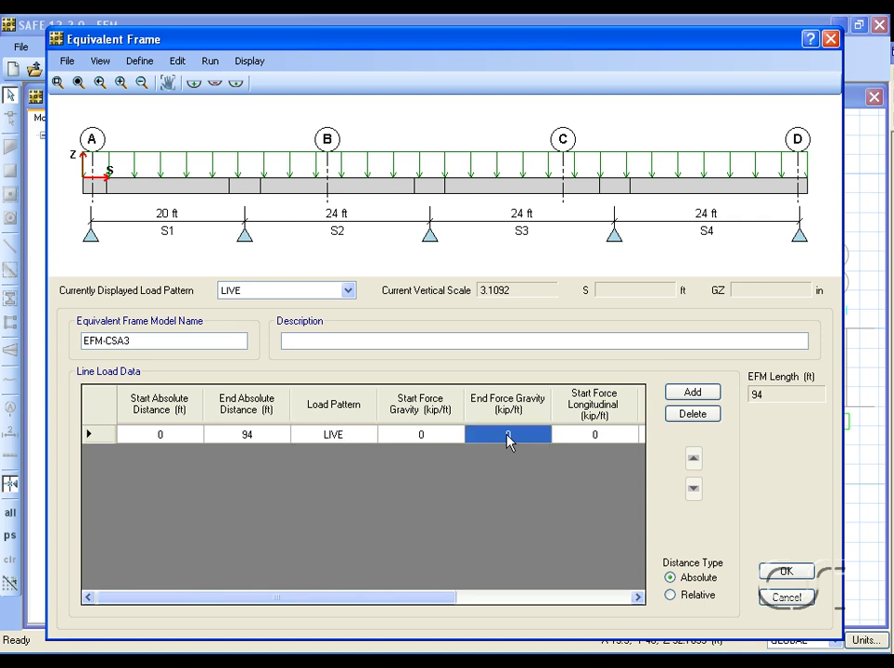
click(508, 438)
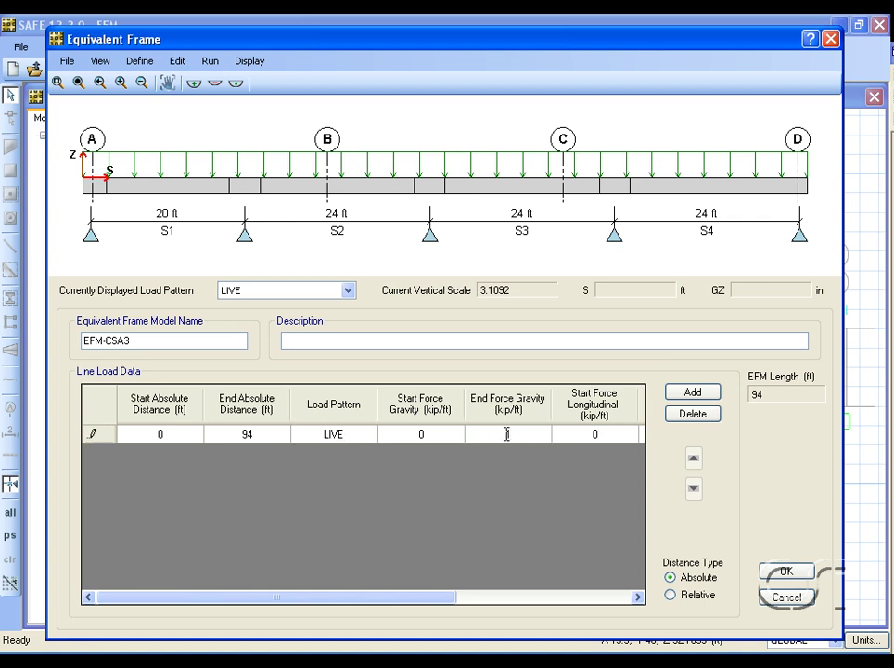
text(1)
click(563, 436)
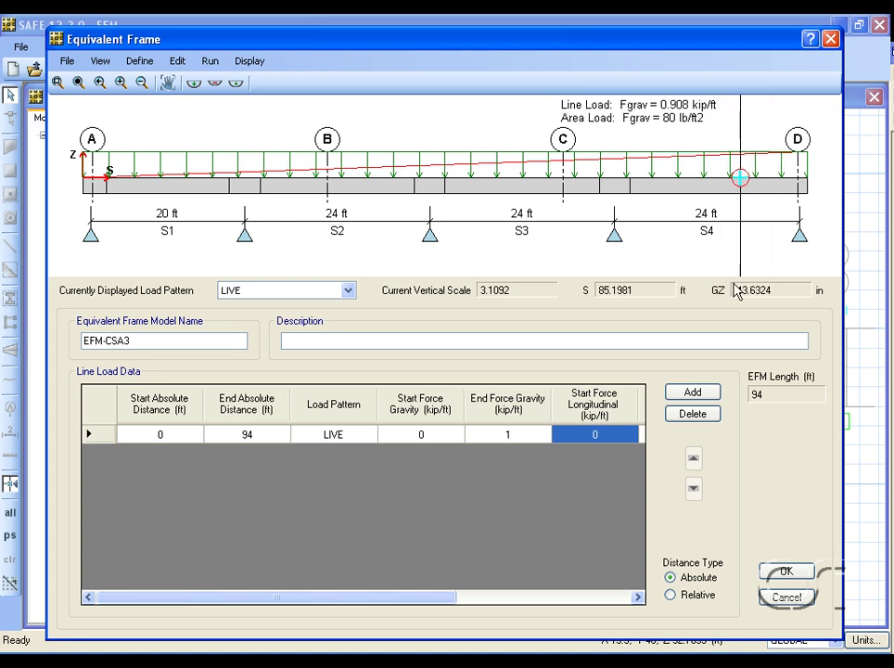
click(692, 415)
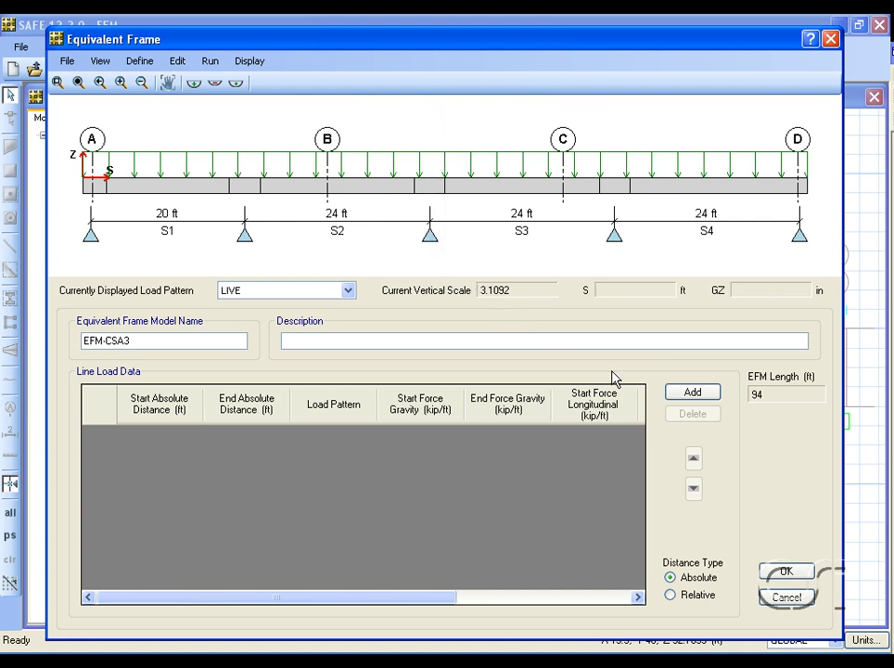
- Show column point supports at 1, 21, 45, 69 and 93 ft and redraw the undeformed frame
click(179, 62)
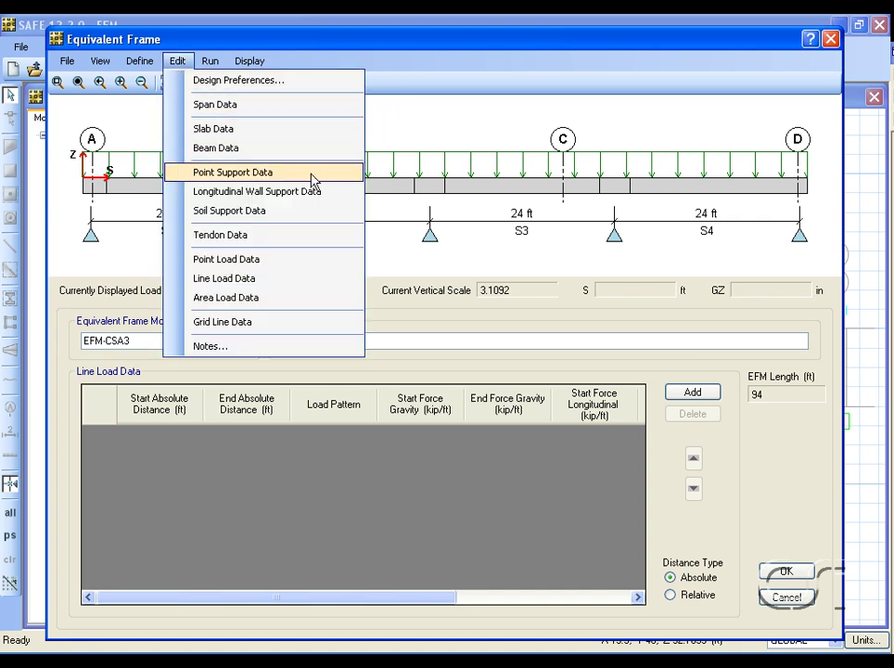
click(260, 175)
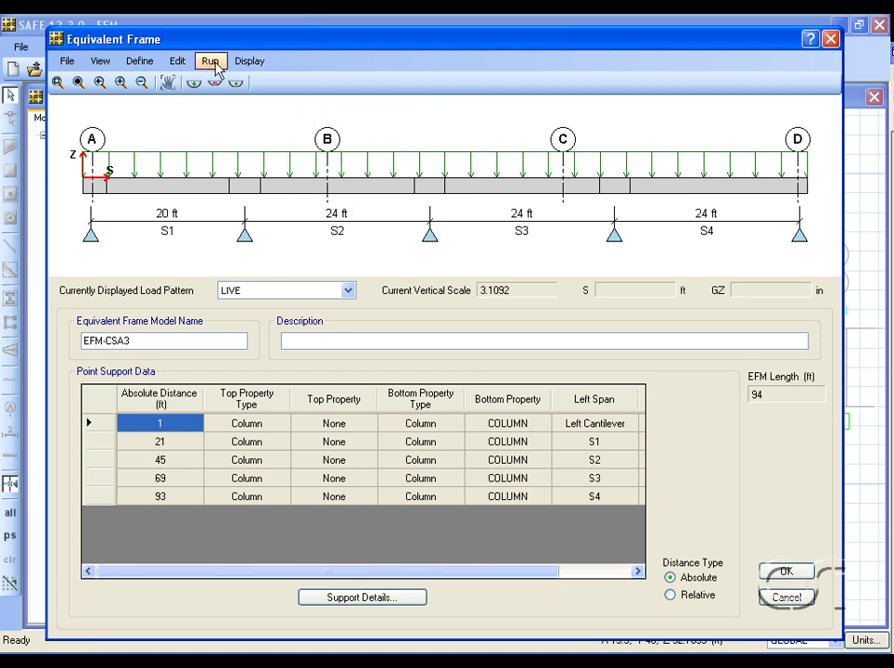
click(245, 66)
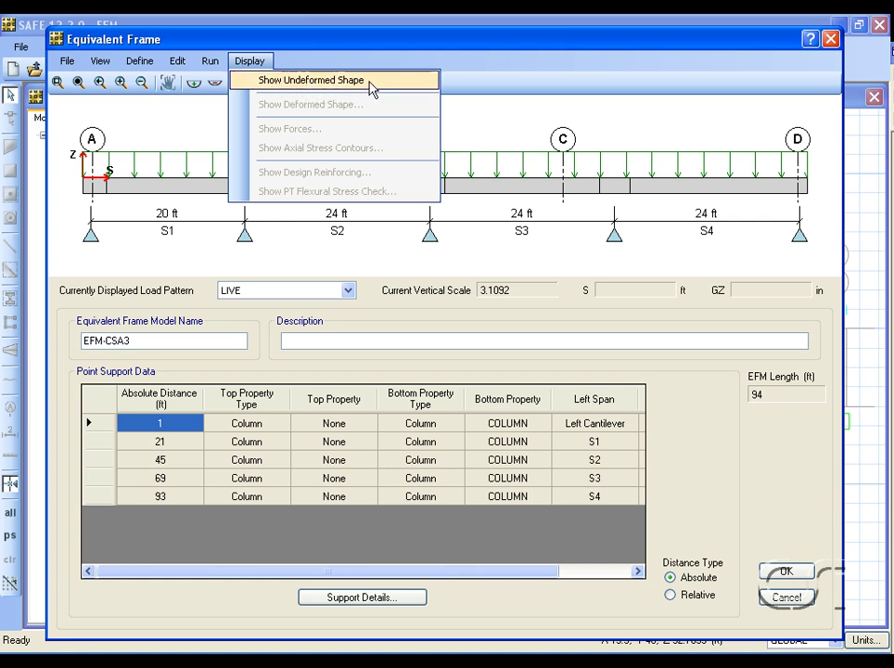
click(337, 82)
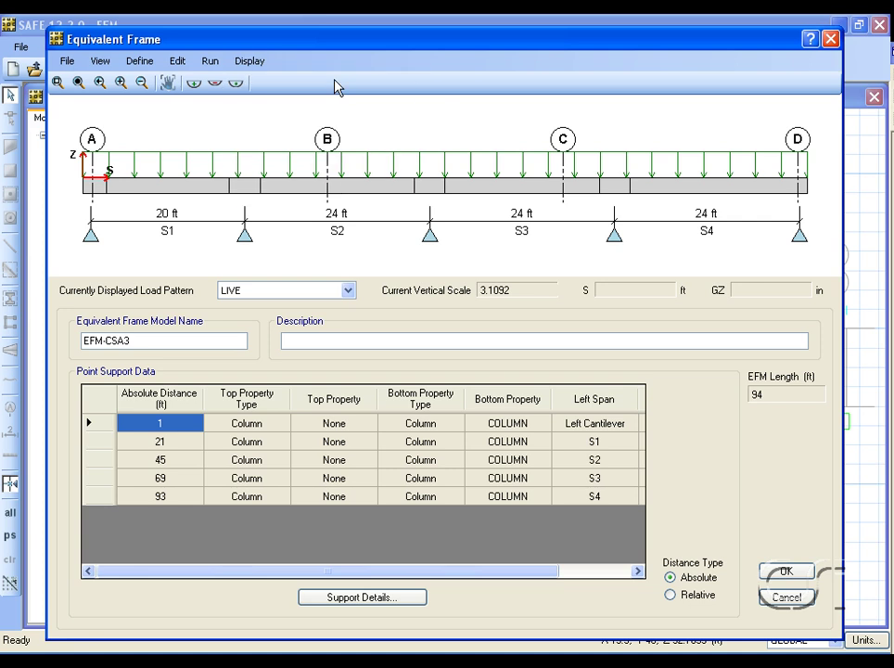
click(247, 62)
- Run the EFM-CSA3 analysis, giving a DEAD deflection dip of -0.223304 in at 82.7273 ft
click(208, 63)
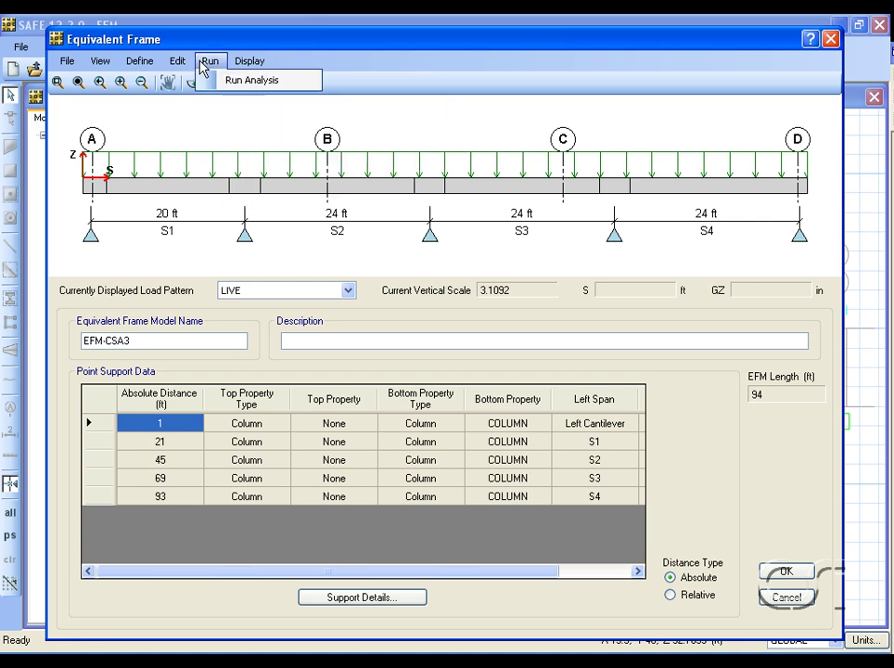
click(245, 82)
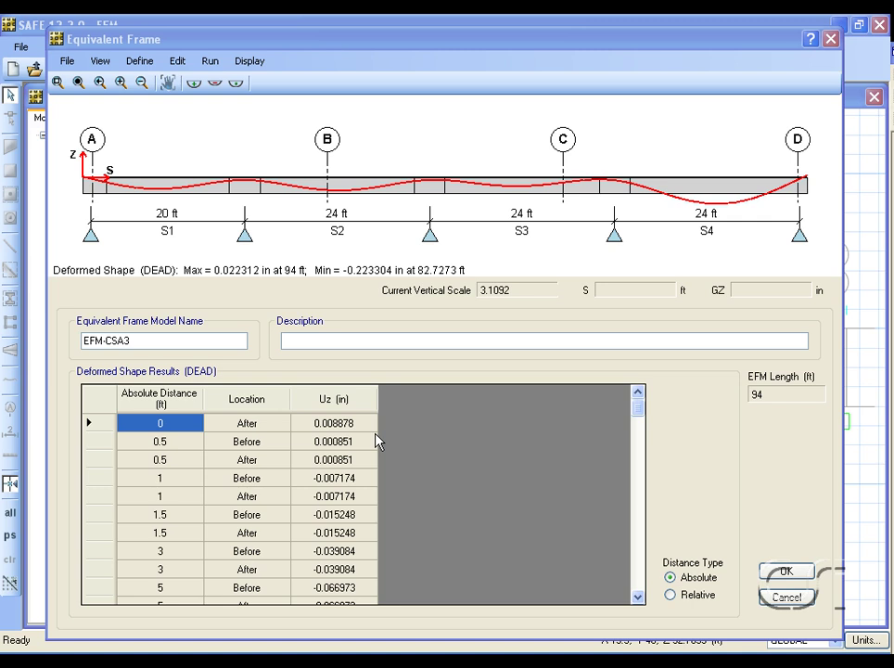
- Display the DEAD load case moment diagram on the frame
click(249, 62)
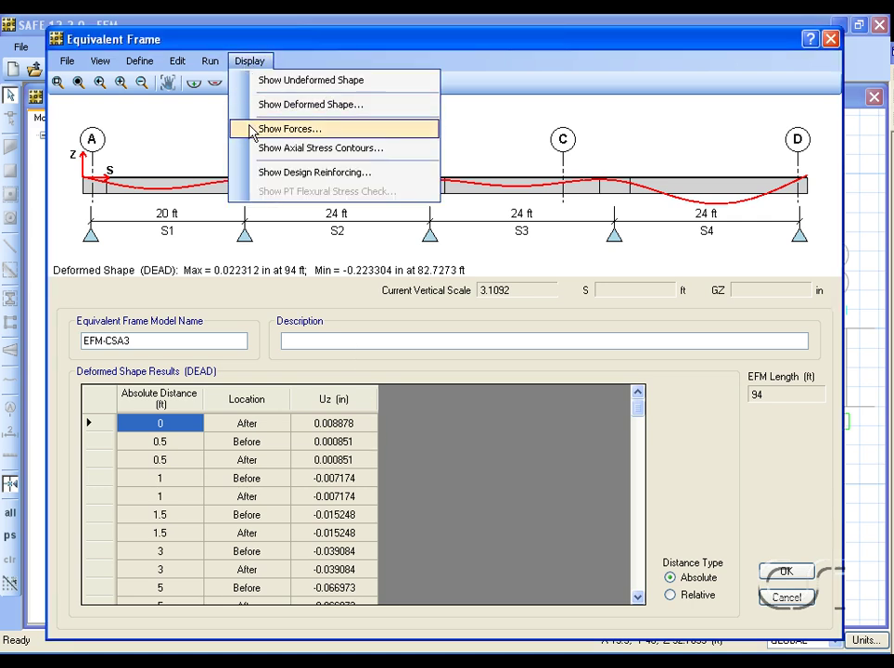
click(283, 131)
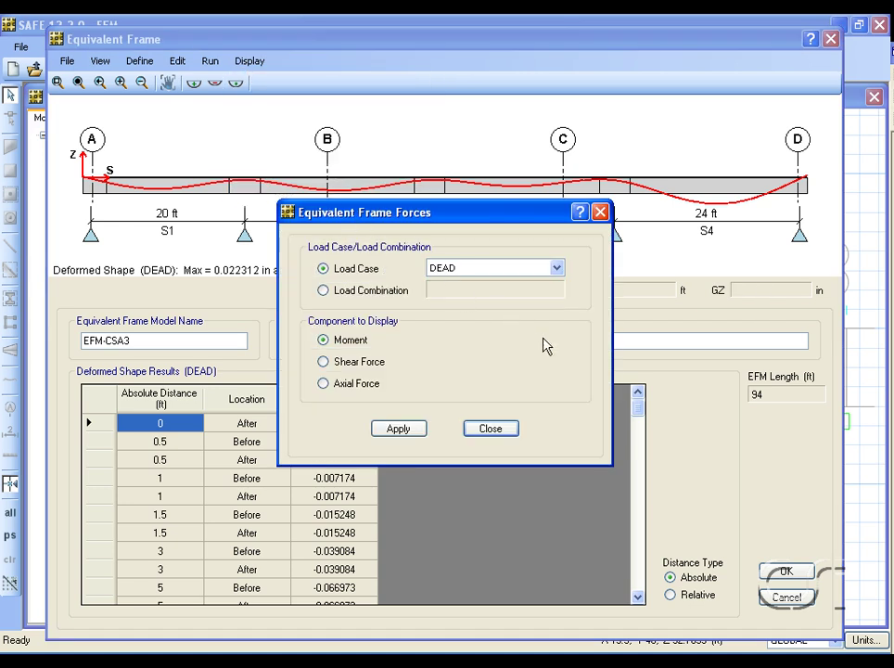
drag(298, 214, 535, 354)
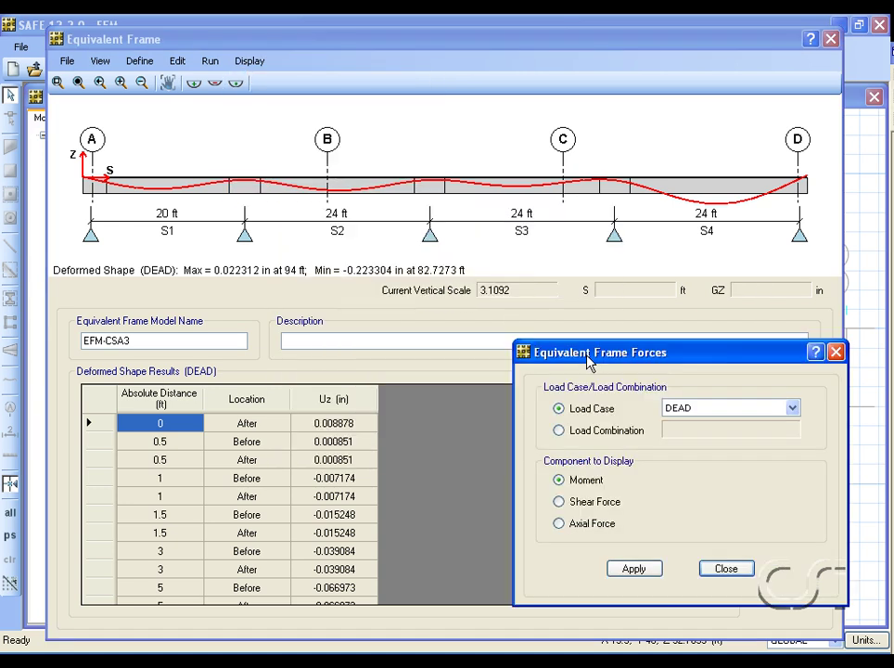
click(692, 414)
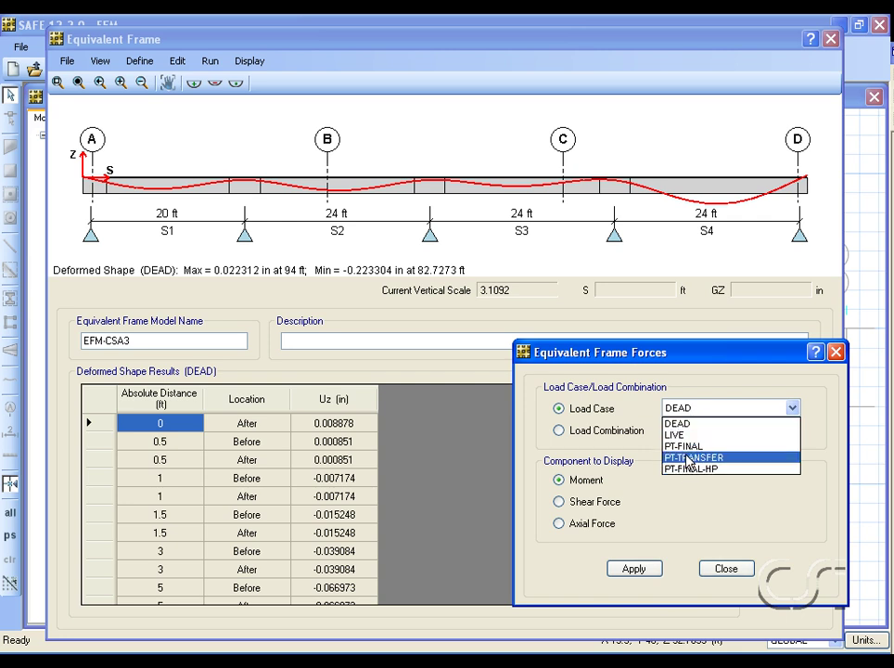
click(682, 423)
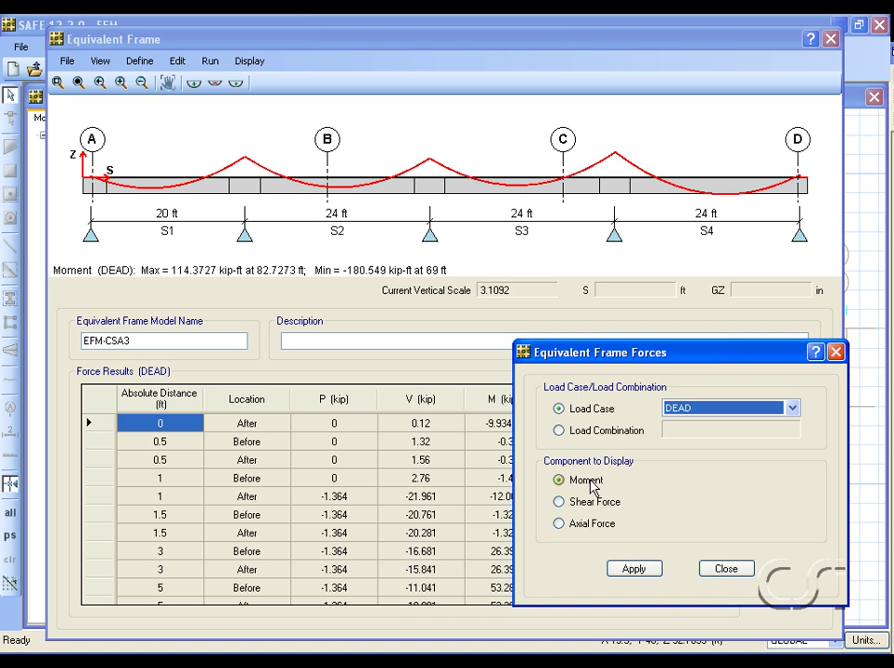
- Display DEAD axial stress contours, peaking at 0.7043 and -0.7062 kip/in2 at 69 ft
click(248, 61)
click(248, 61)
click(285, 151)
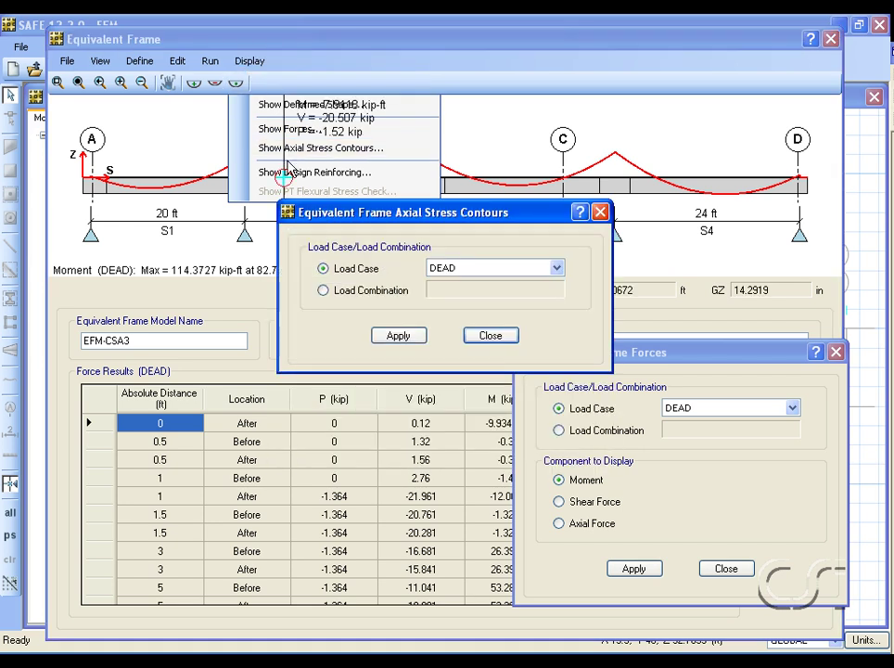
key(Return)
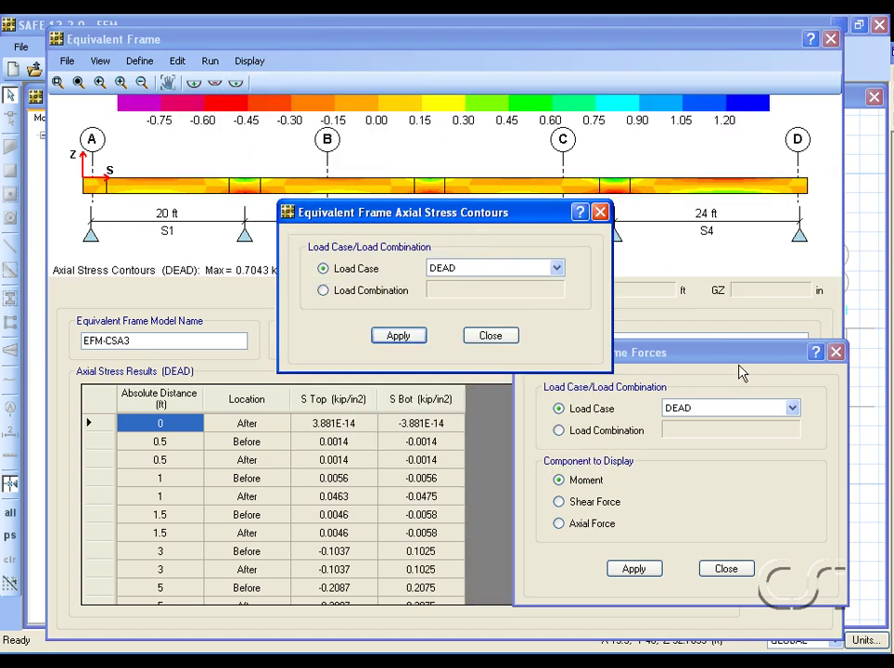
drag(447, 212, 709, 358)
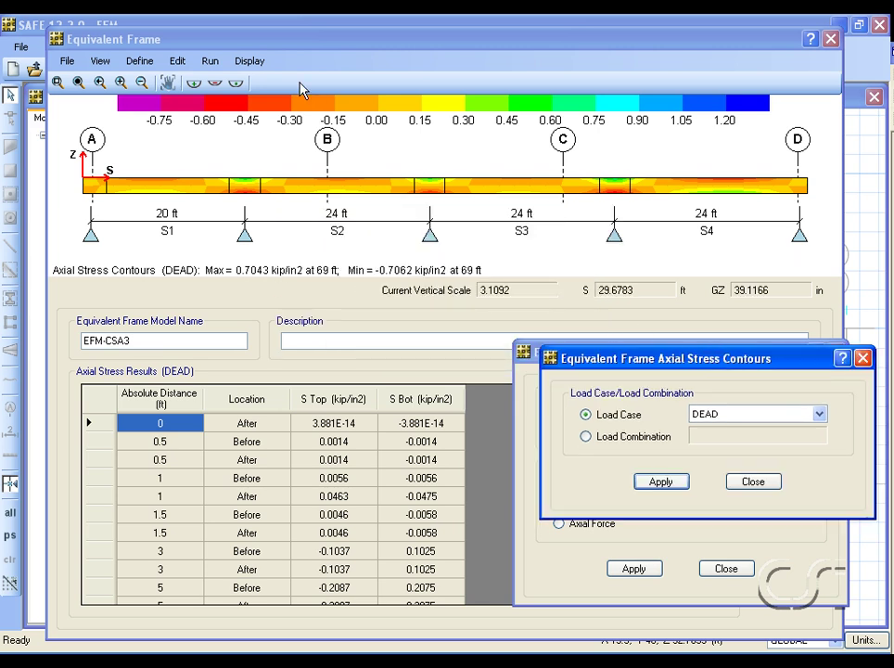
click(252, 62)
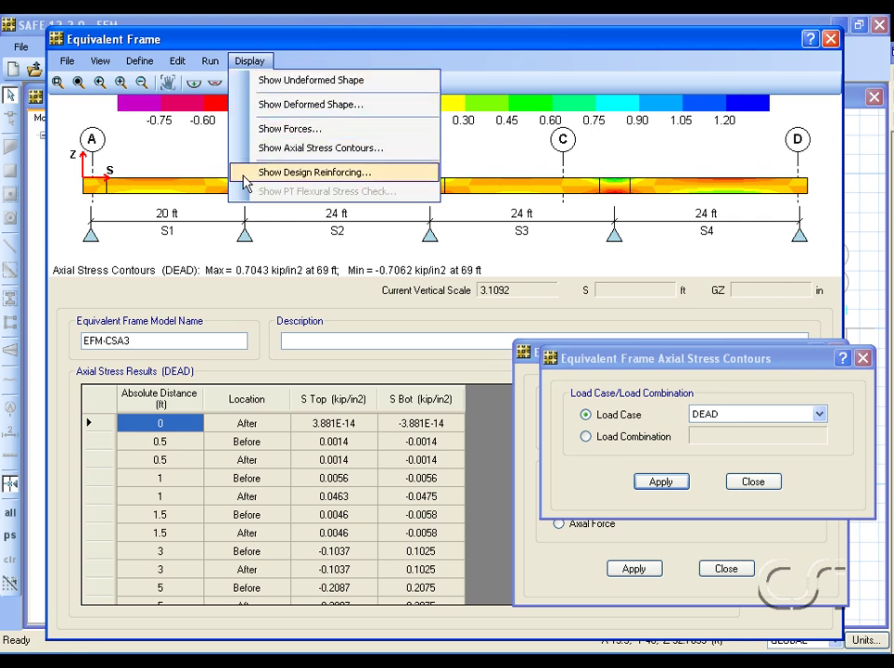
- Show top, then bottom flexural reinforcing (peak 9.8575 in2), then close the equivalent frame window
click(327, 174)
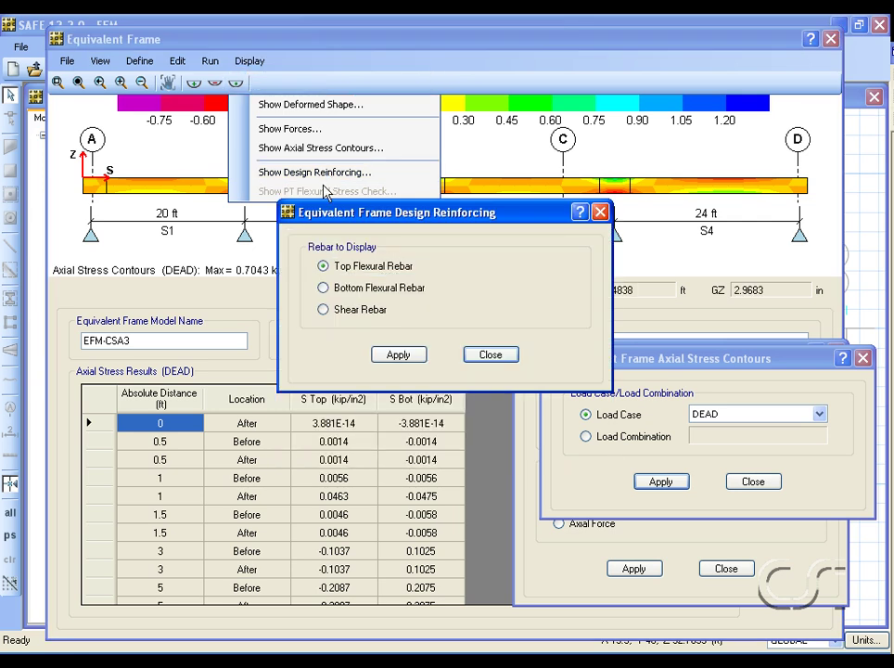
click(398, 357)
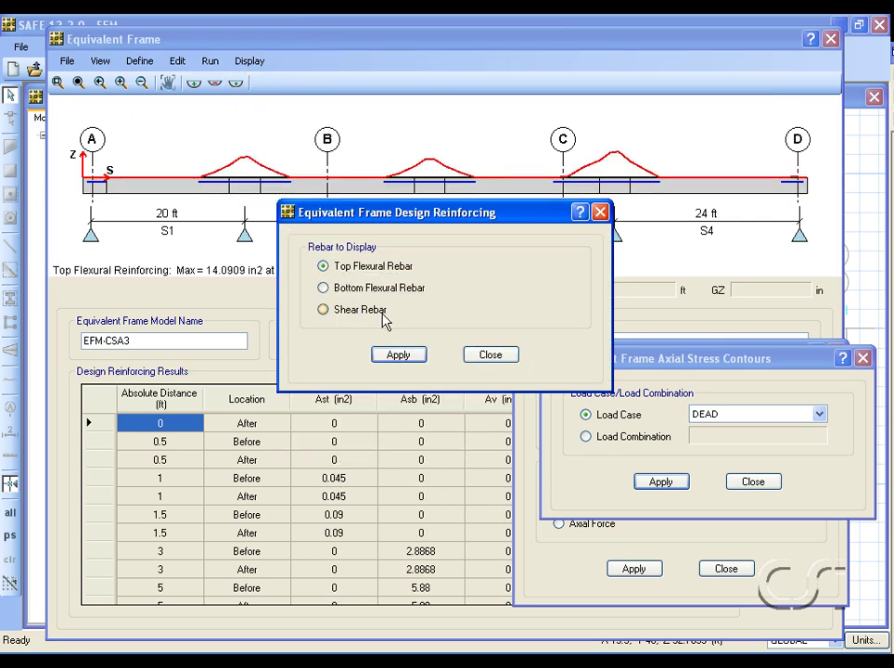
click(371, 283)
drag(408, 215, 489, 408)
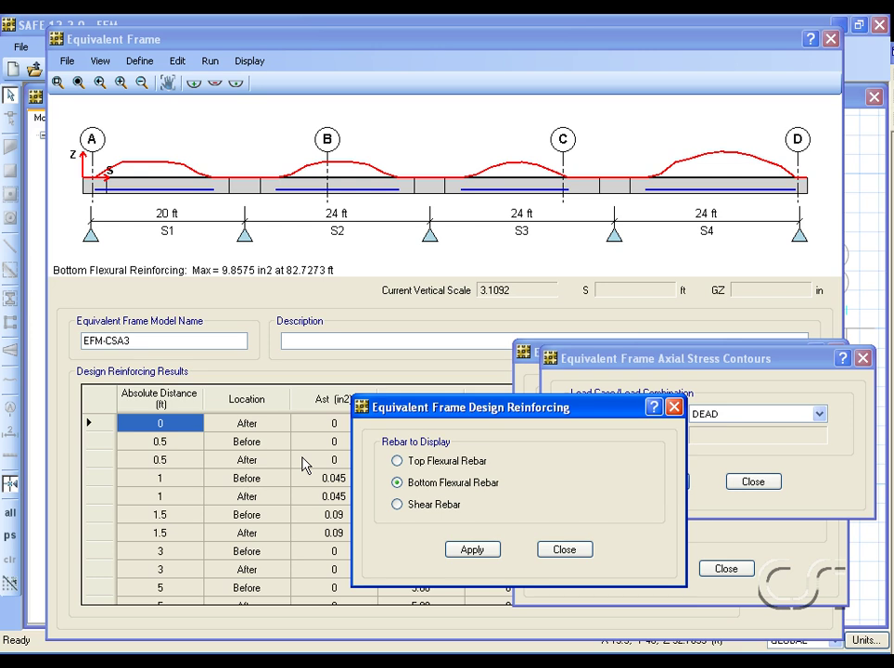
key(alt+F4)
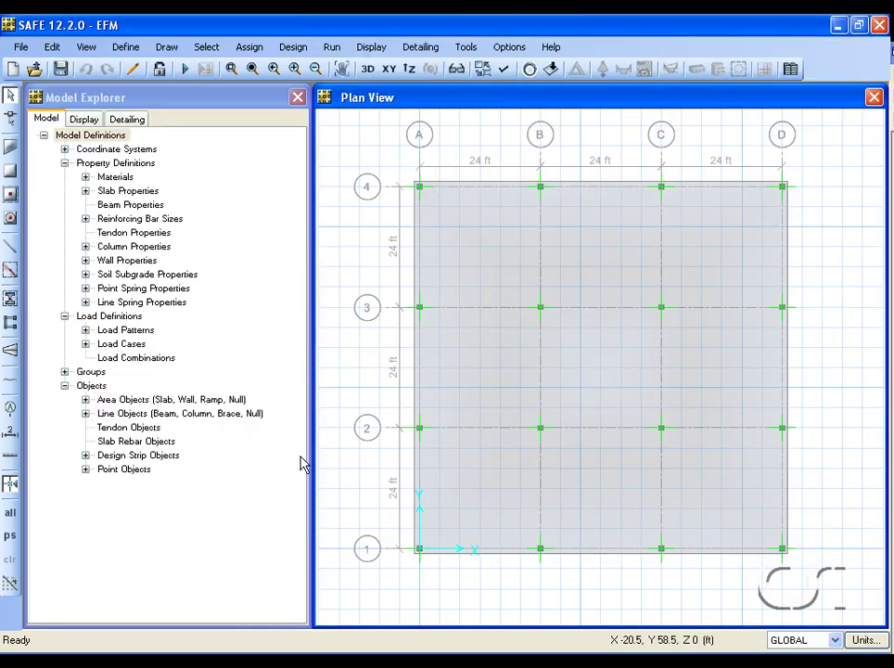
- Add new equivalent frame model EFM1 from Tools > Equivalent Frame, starting with one 24 ft span
click(469, 50)
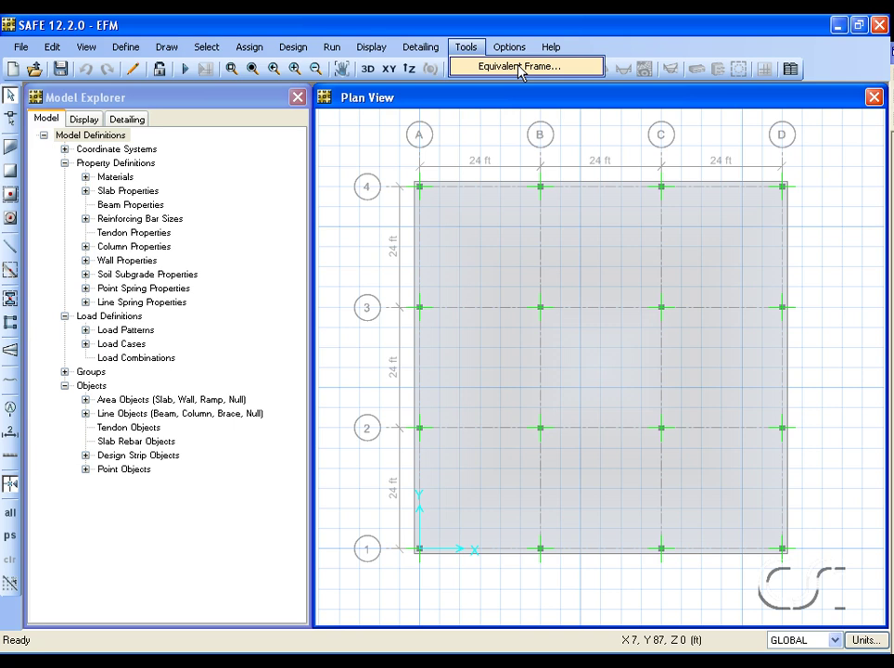
click(519, 68)
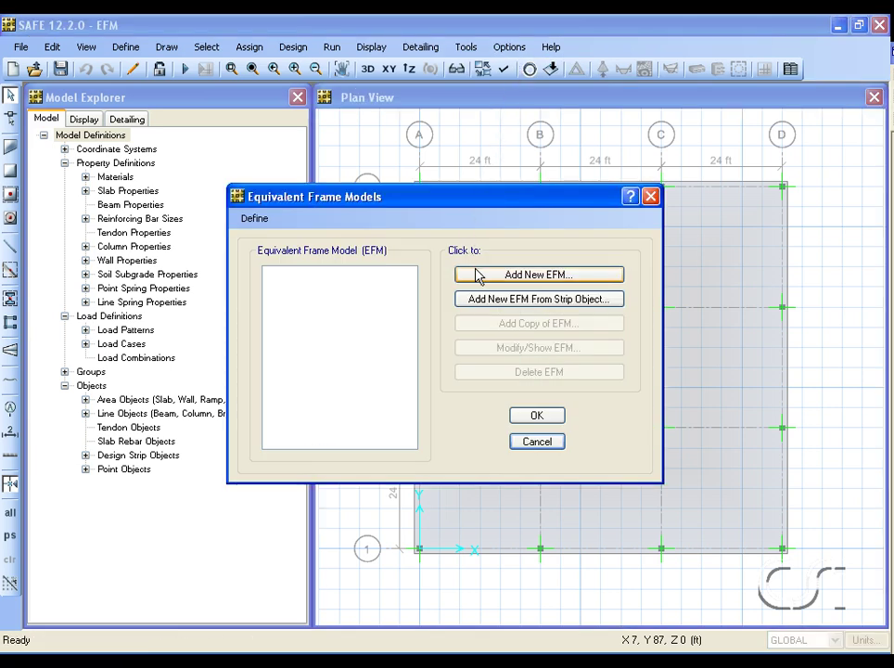
click(549, 275)
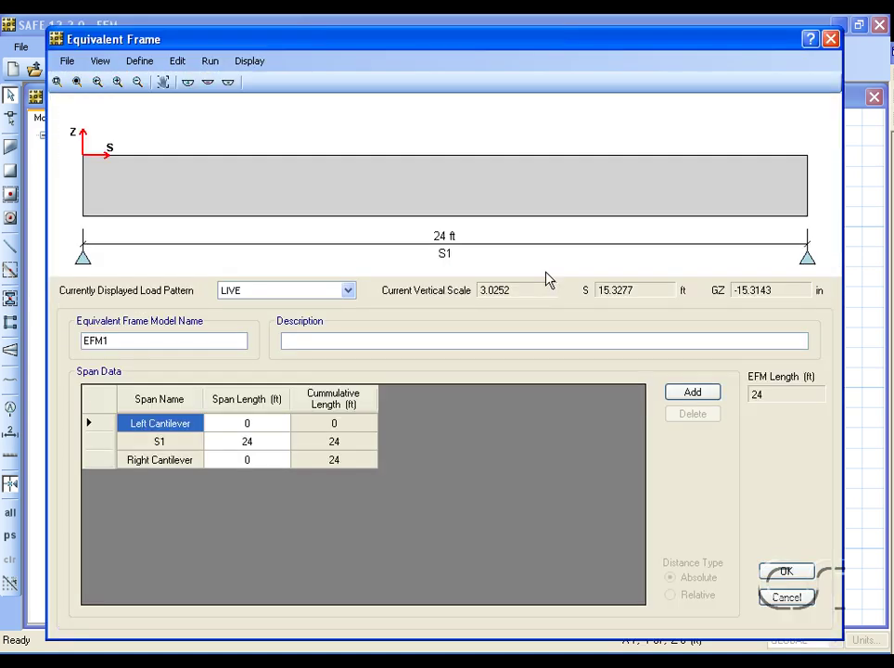
- Insert a second 24 ft span S2 after S1, making EFM1 48 ft long
click(160, 442)
click(685, 397)
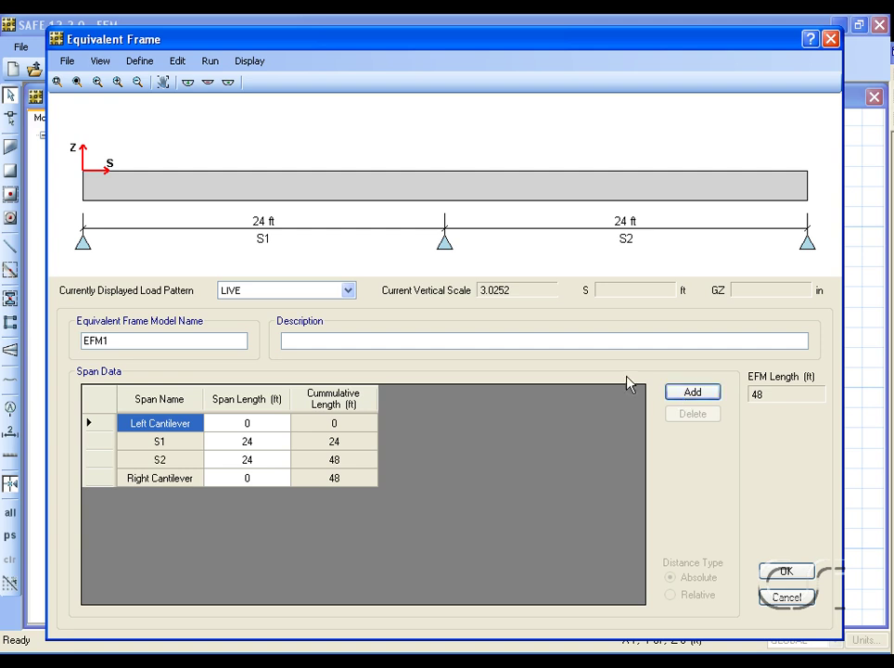
click(178, 61)
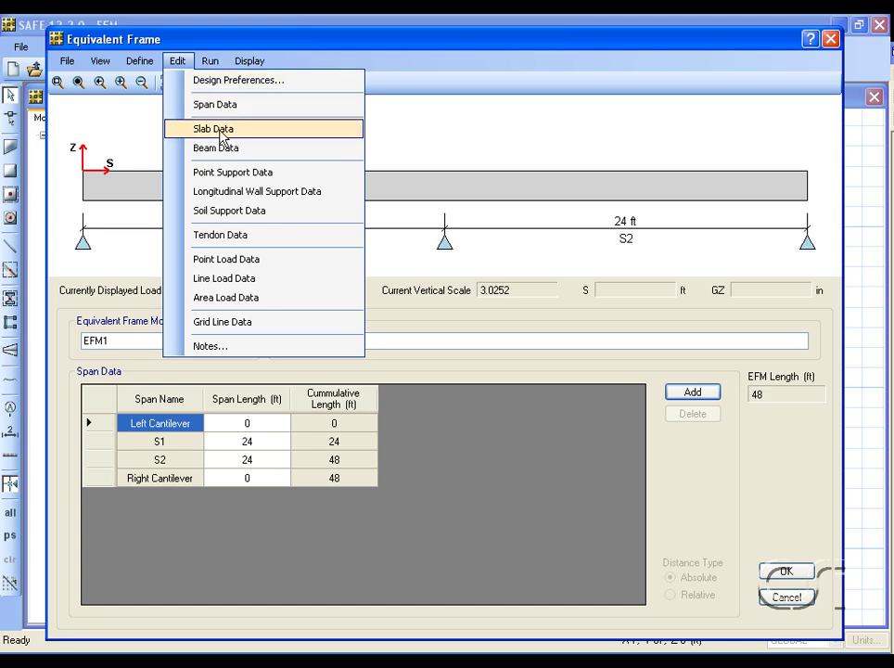
- Set slab Width Left to 8 ft and Width Right to 10 ft at both 0 and 48 ft
click(230, 132)
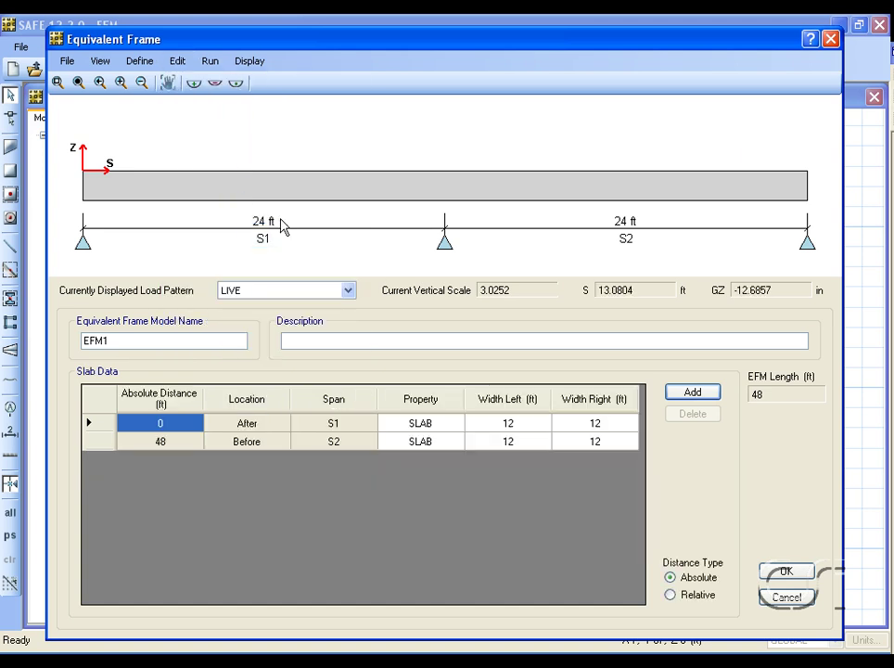
click(532, 427)
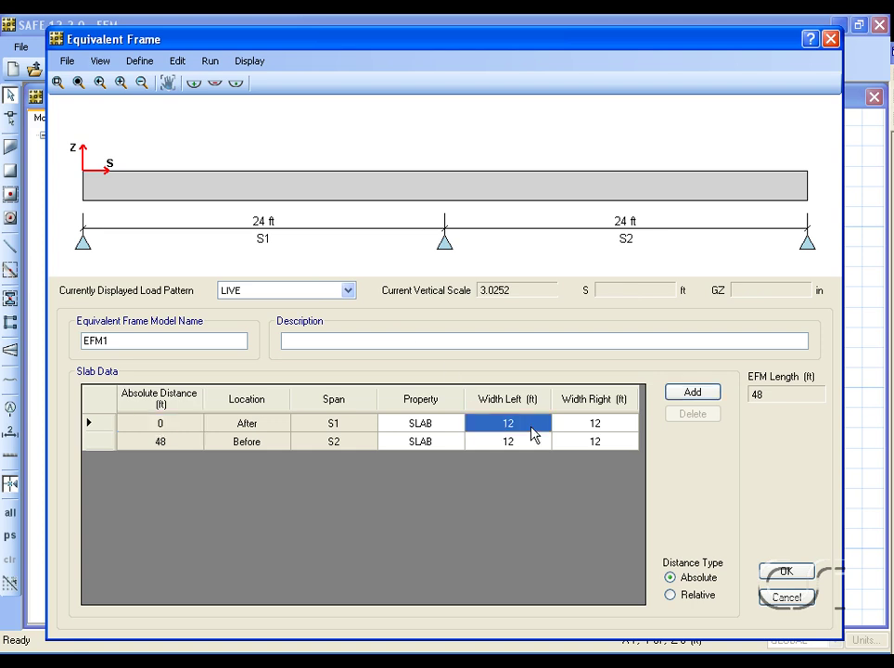
text(8)
click(598, 426)
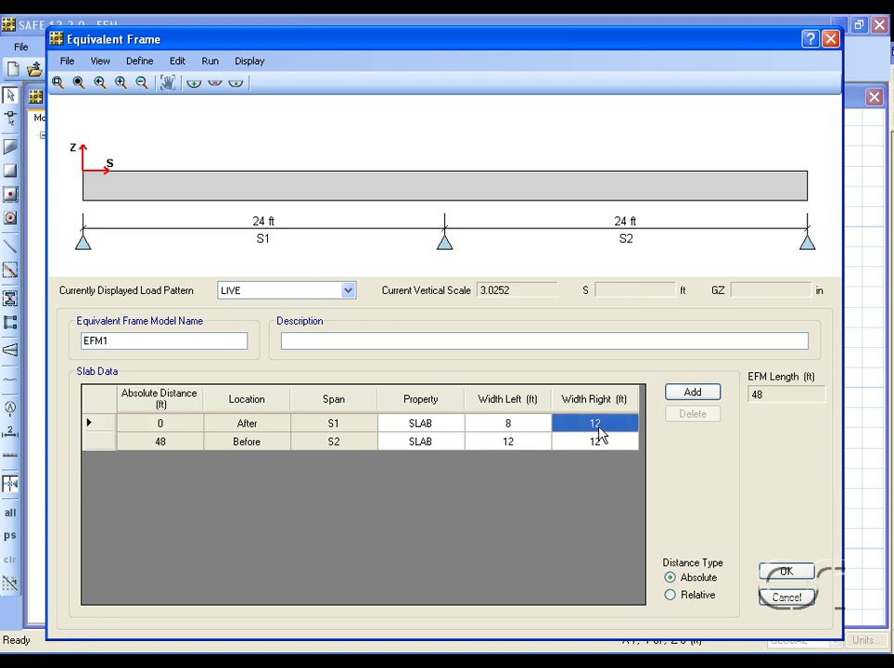
text(10)
click(525, 443)
text(8)
click(590, 443)
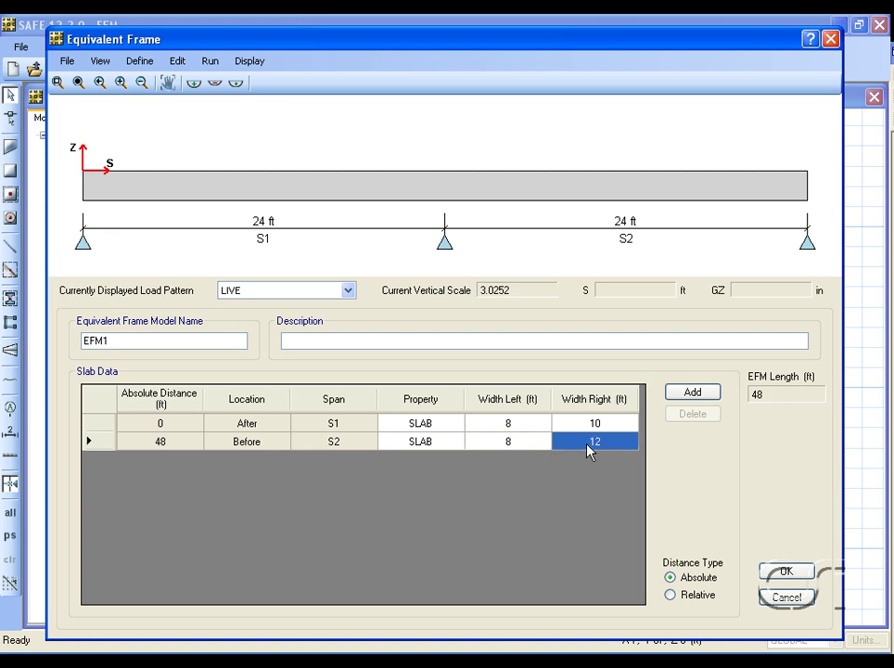
text(10)
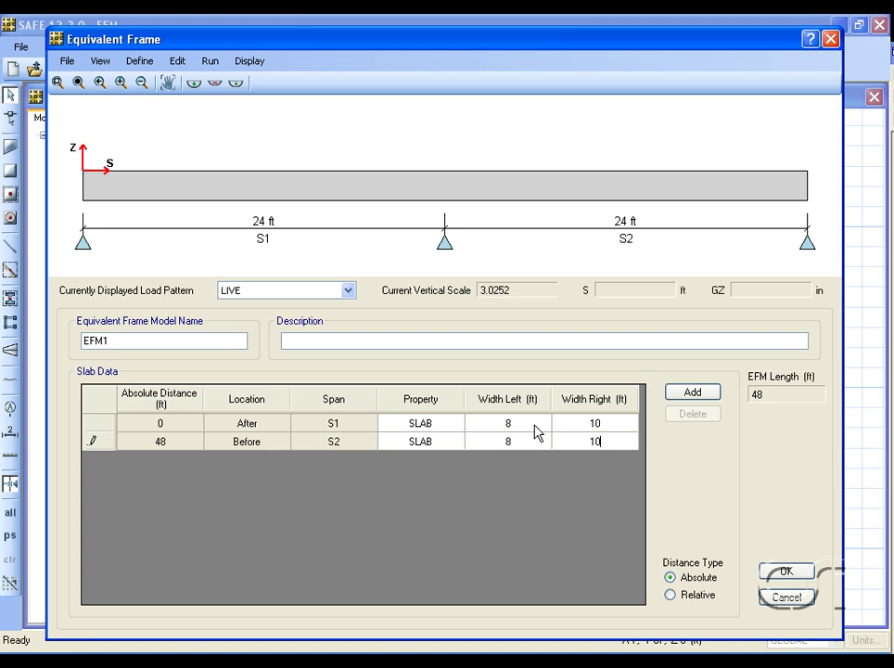
click(534, 425)
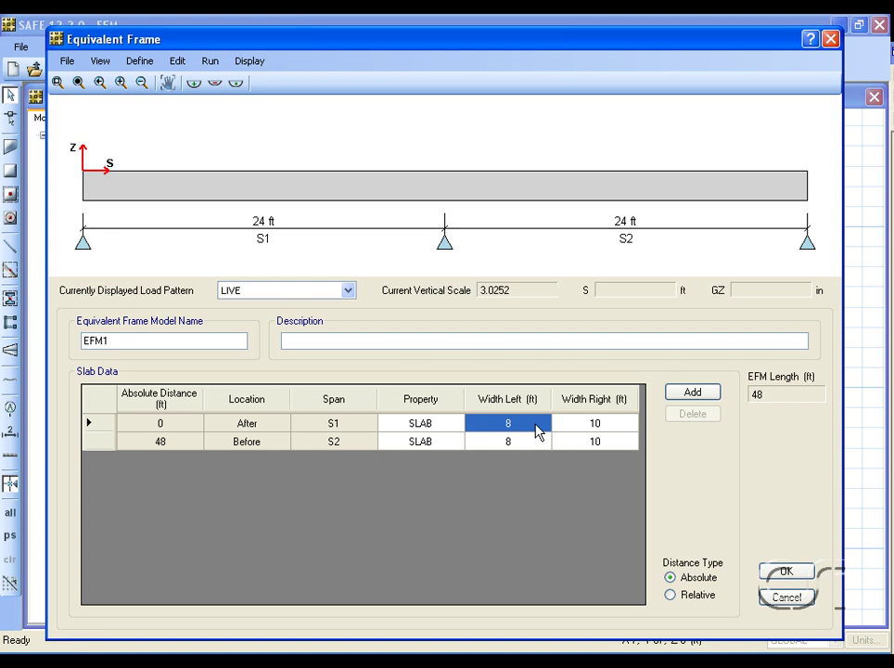
click(177, 61)
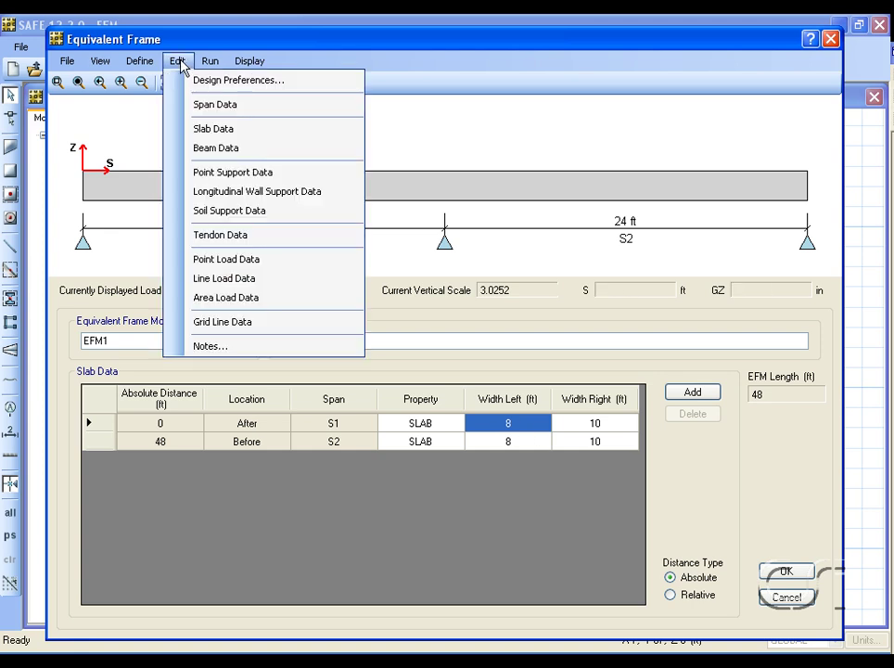
- Display EFM1's beam data and keep the beam property None at 0 and 48 ft
click(186, 149)
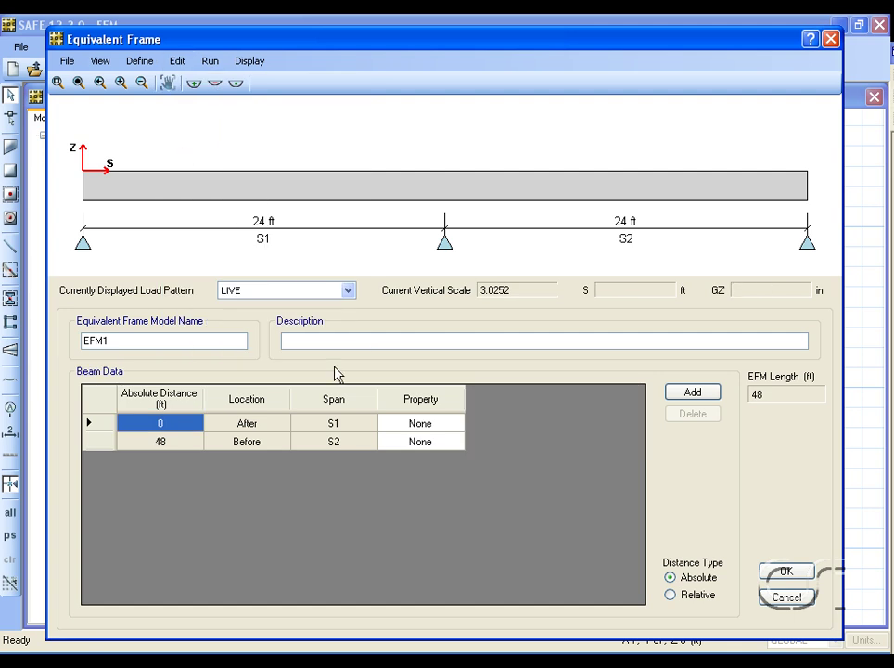
click(451, 429)
click(456, 423)
click(454, 428)
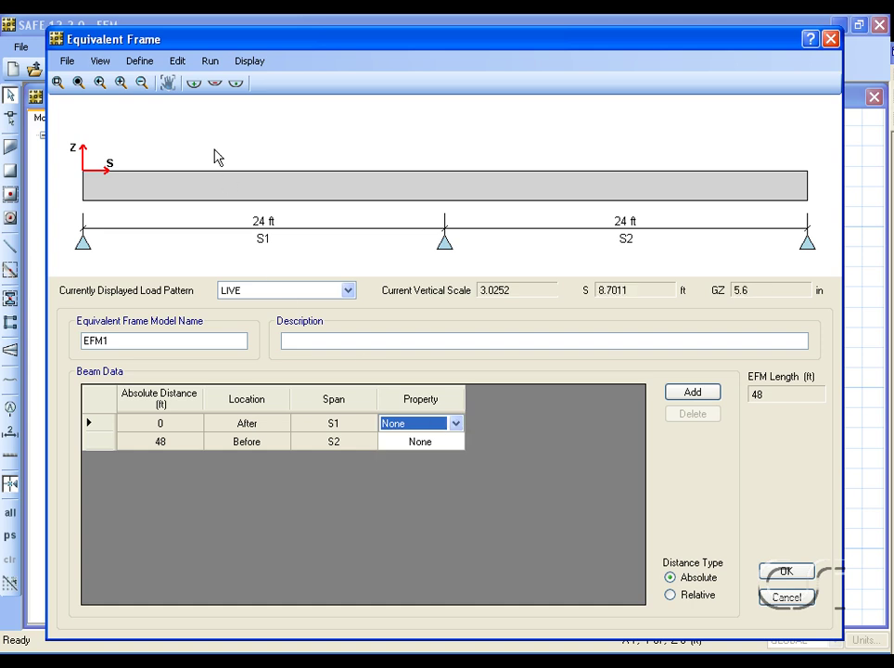
click(177, 61)
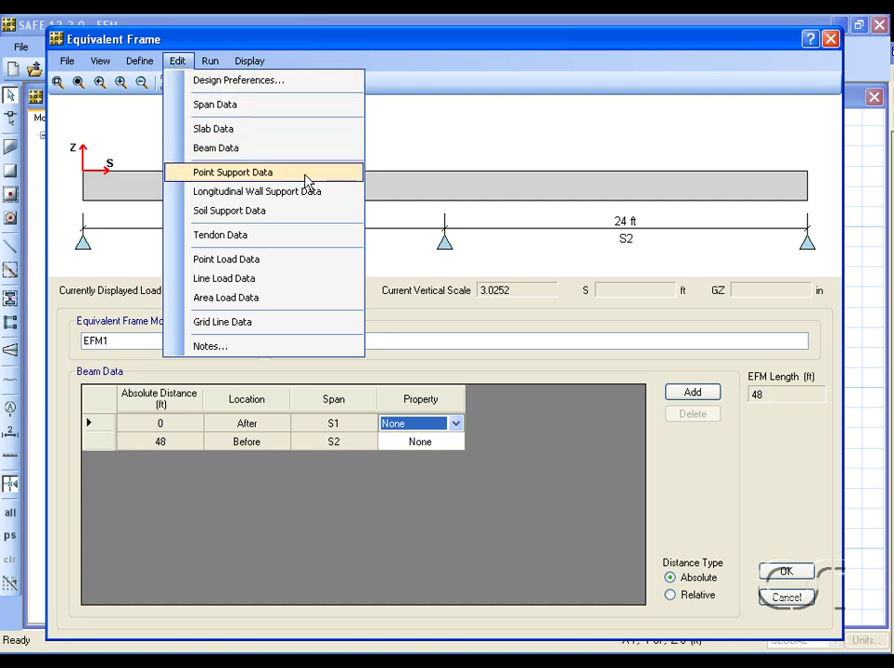
- Set the 24 ft middle support's Bottom Column Property to None in Support Details
click(245, 176)
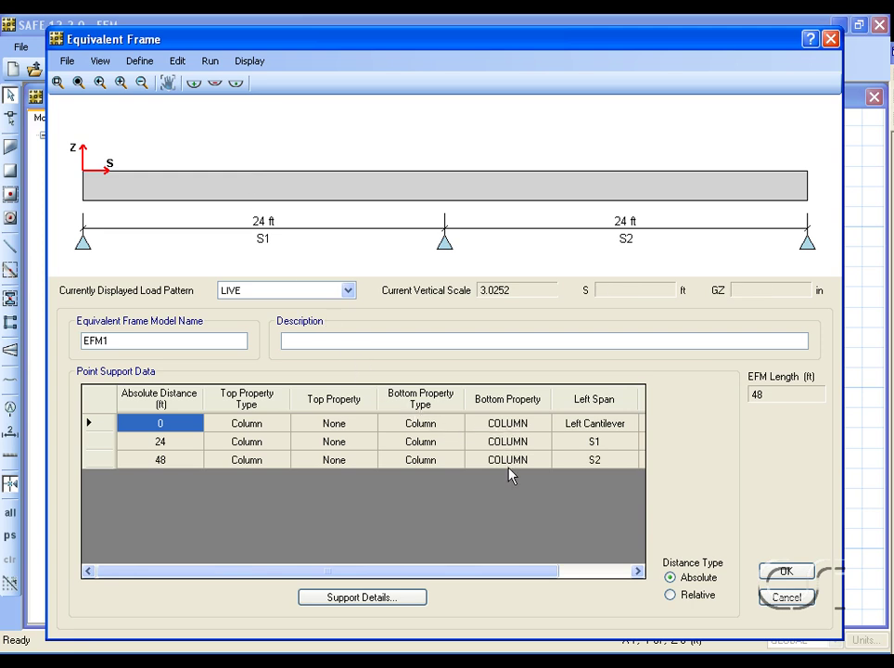
click(514, 444)
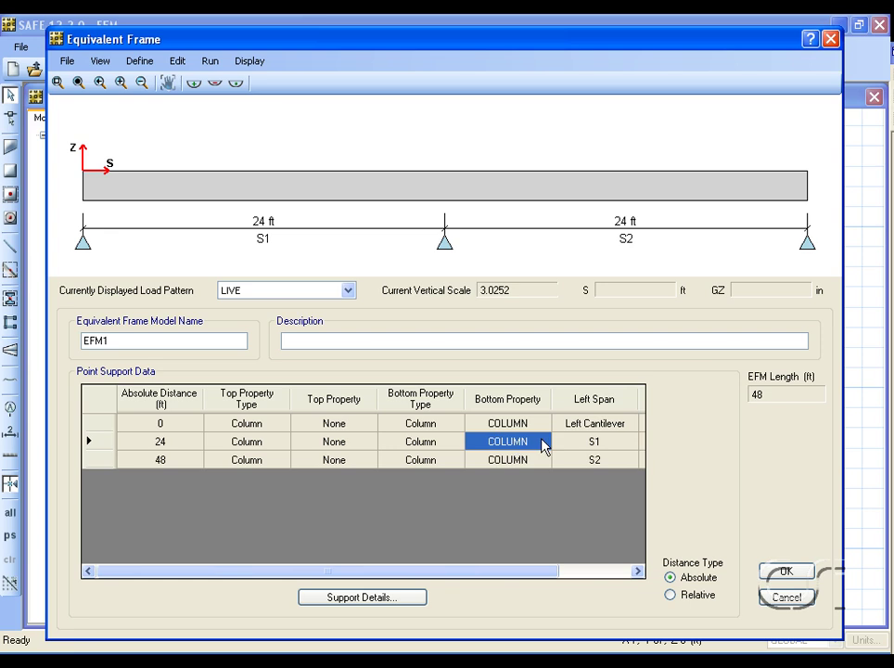
click(362, 597)
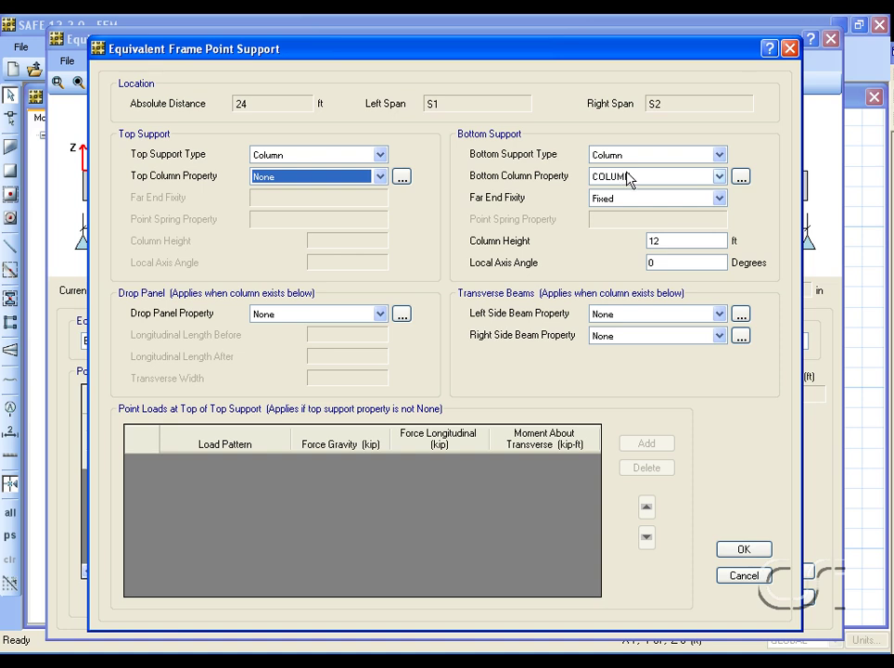
click(723, 177)
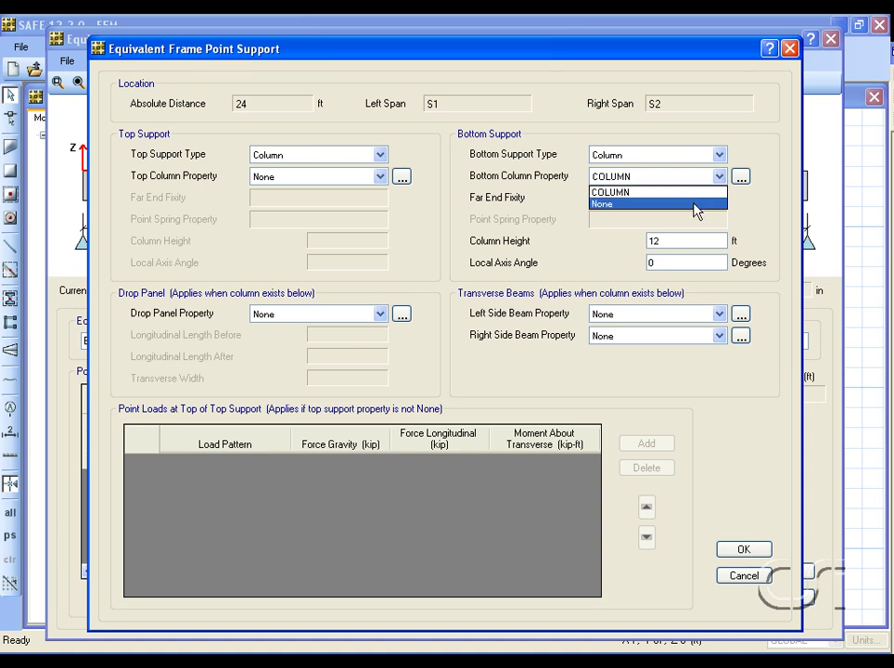
click(638, 204)
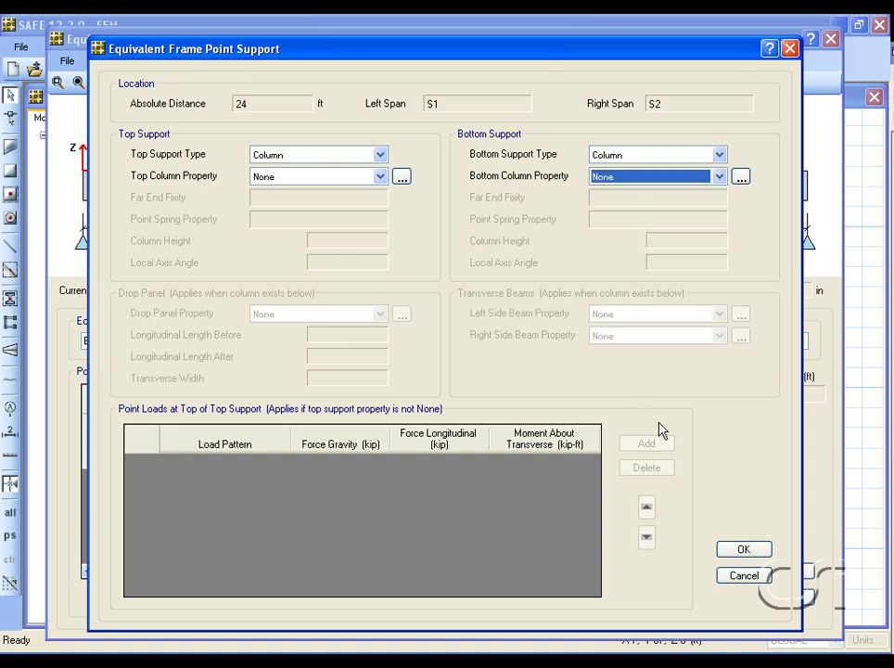
click(729, 554)
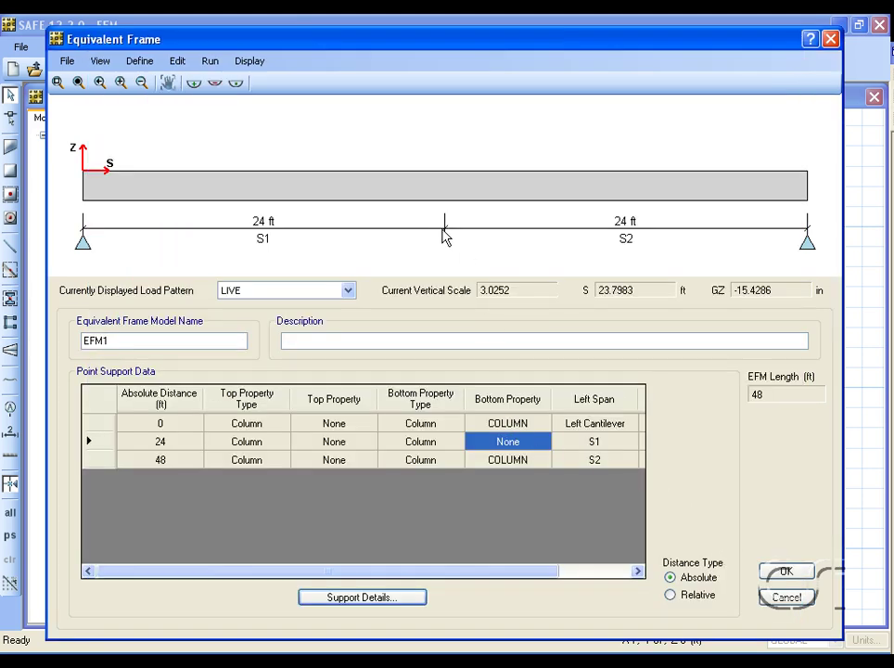
- Assign longitudinal wall property WALL1, 12 ft high, to span S1, leaving S2 as None
click(177, 61)
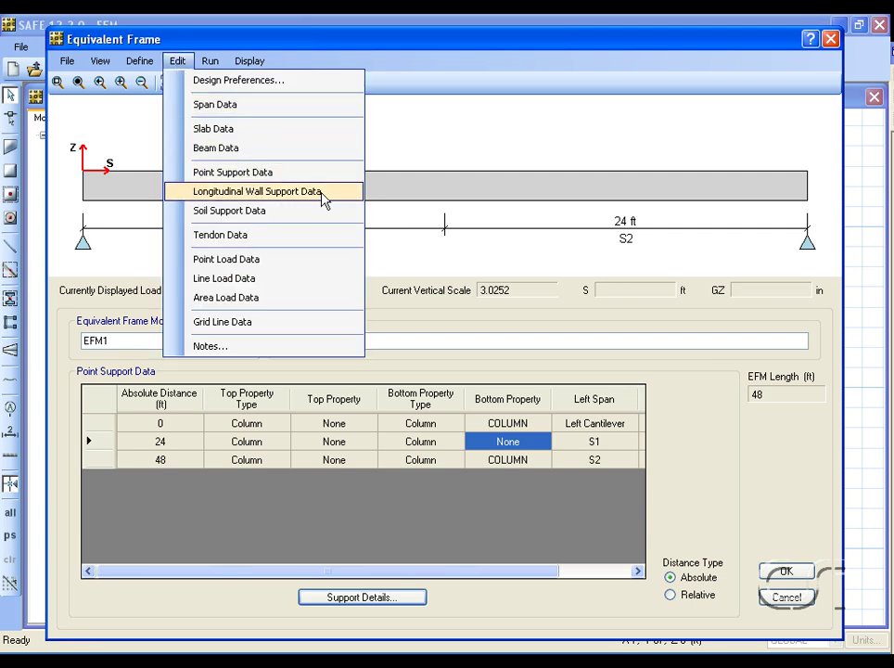
click(235, 193)
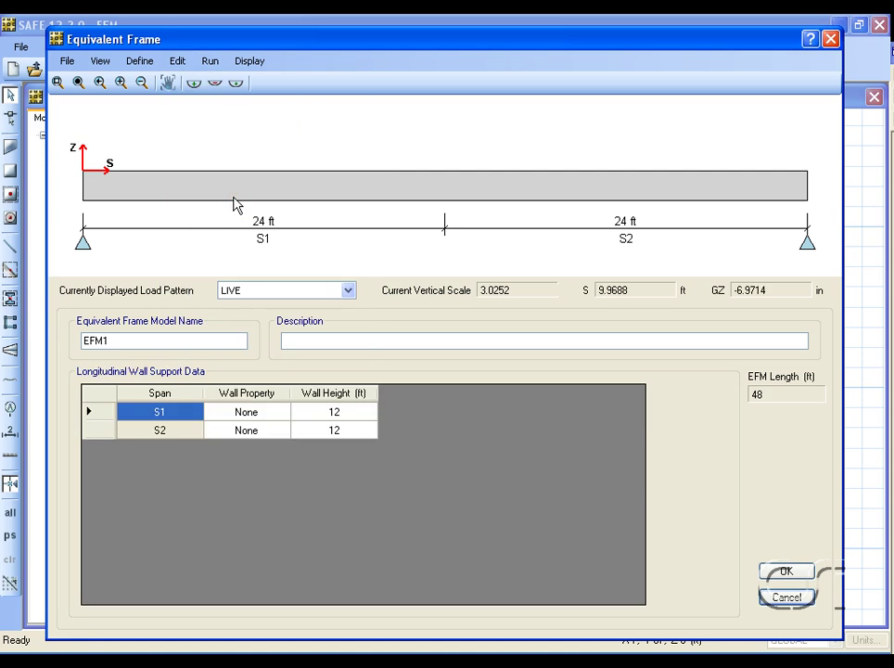
click(246, 415)
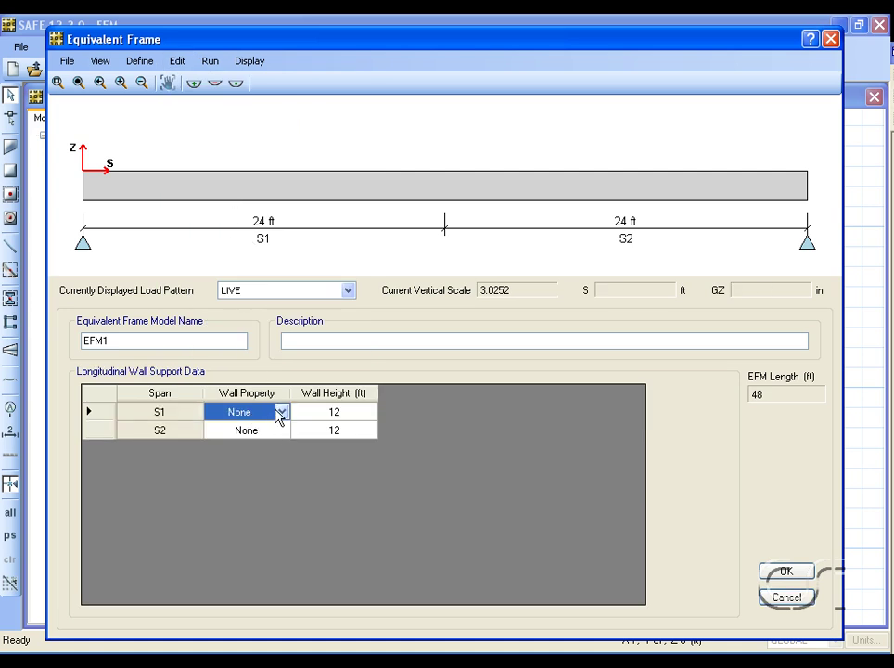
click(281, 412)
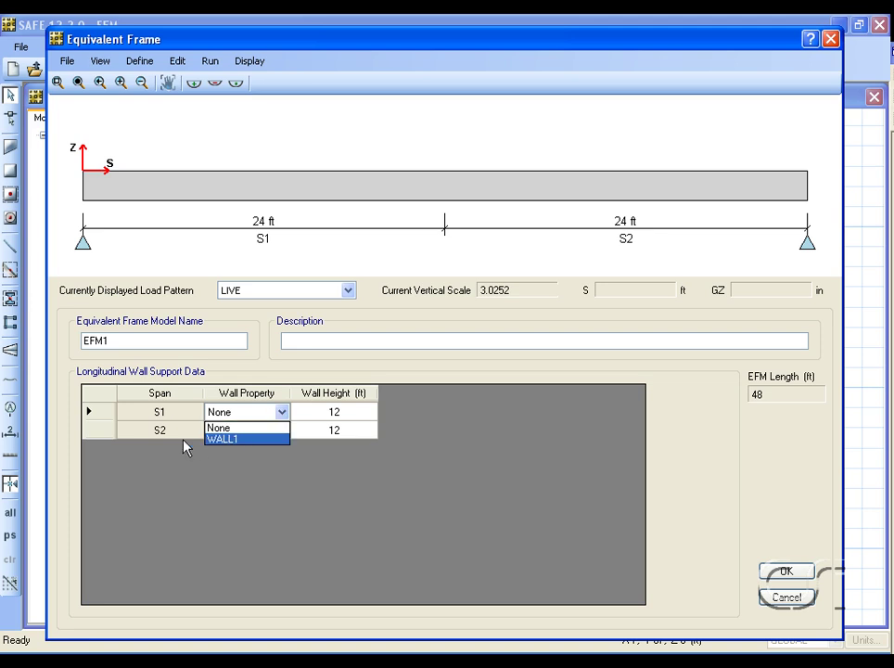
click(238, 441)
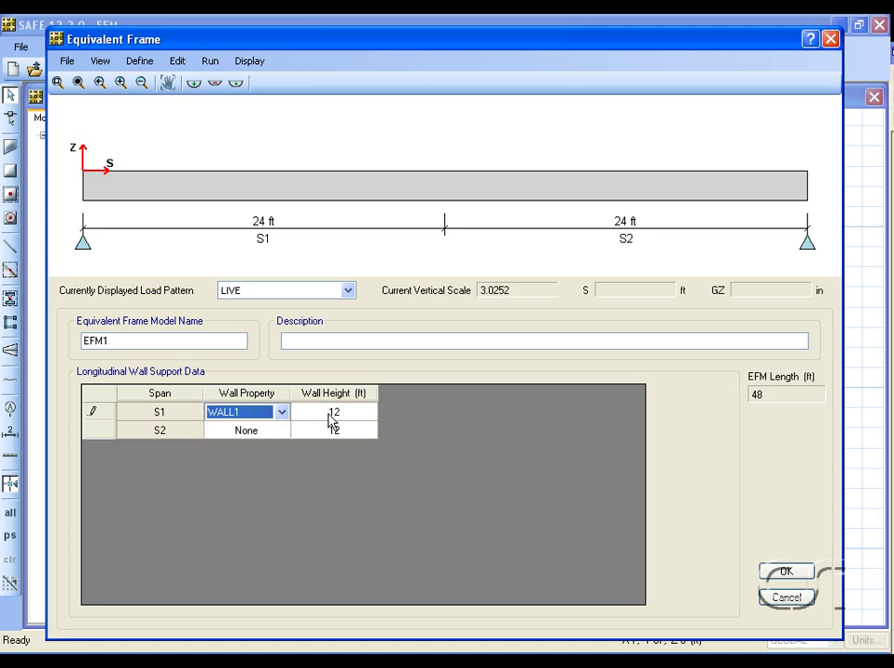
click(291, 435)
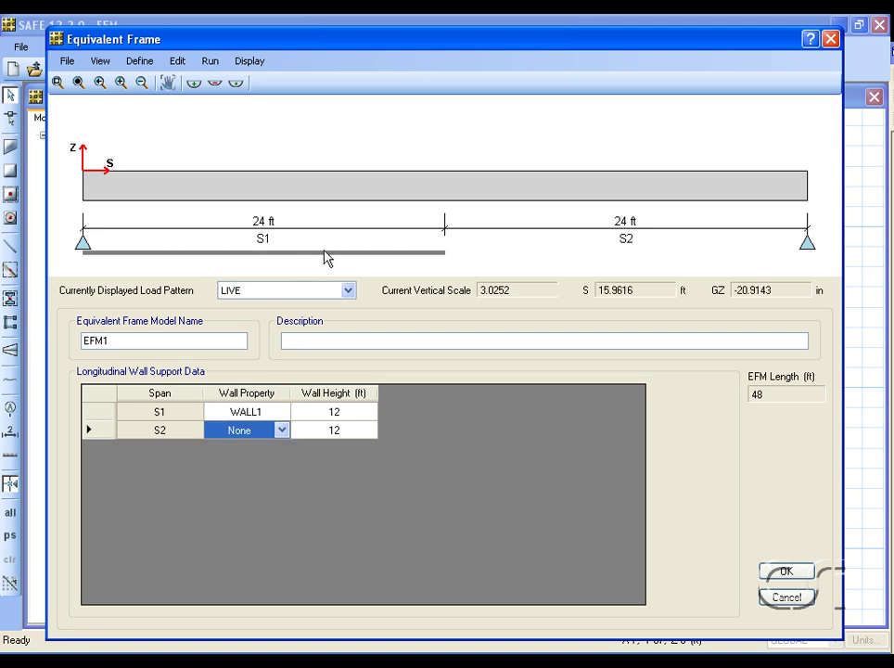
click(179, 62)
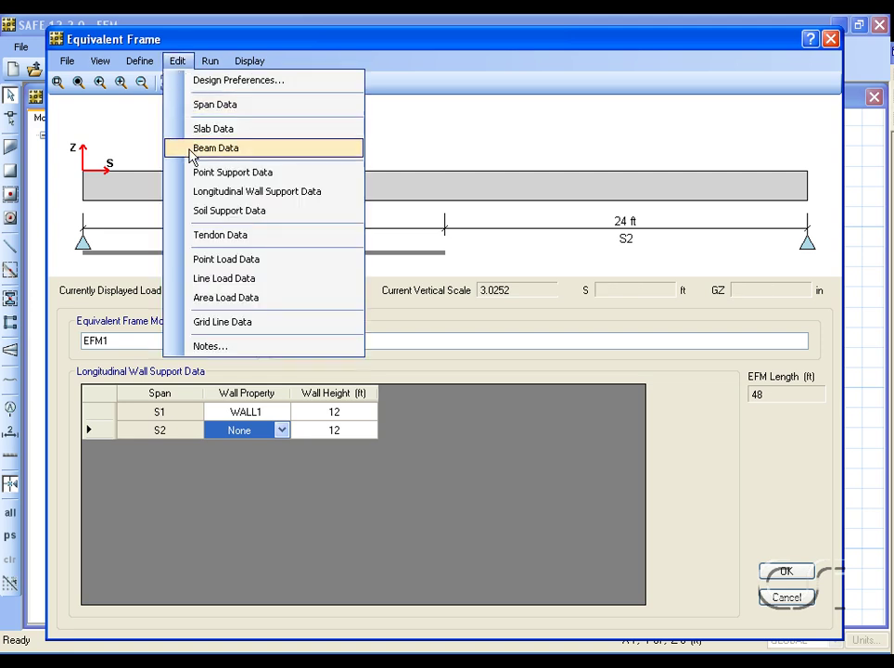
- Set span S2's soil support property to SOIL1, keeping S1 at None
click(243, 212)
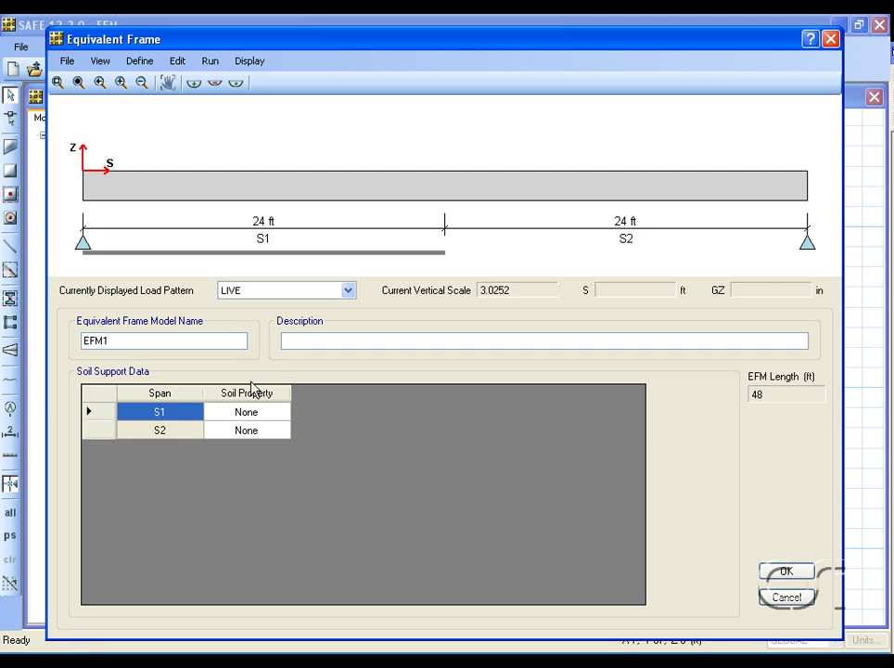
click(267, 432)
click(270, 433)
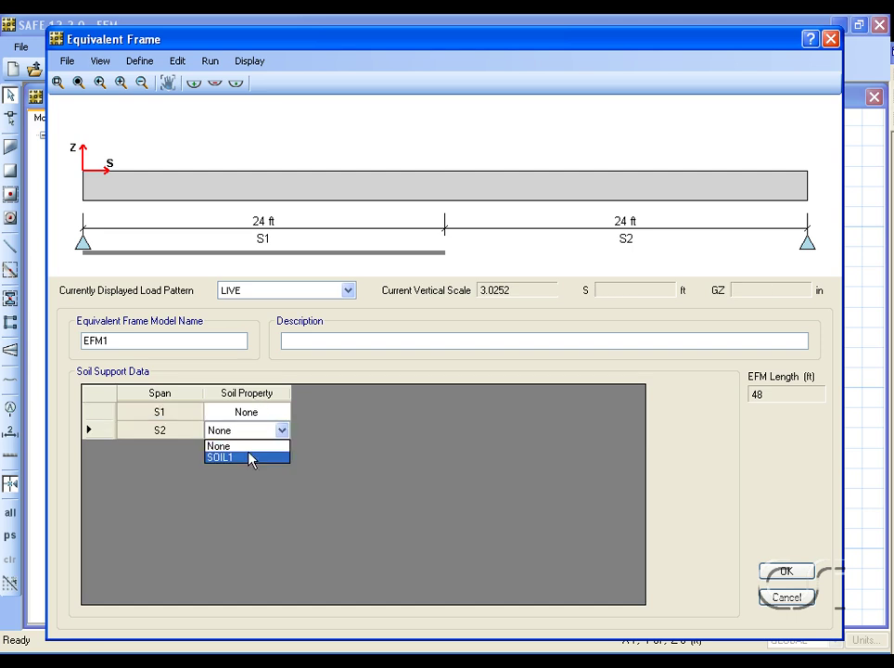
click(231, 458)
click(245, 415)
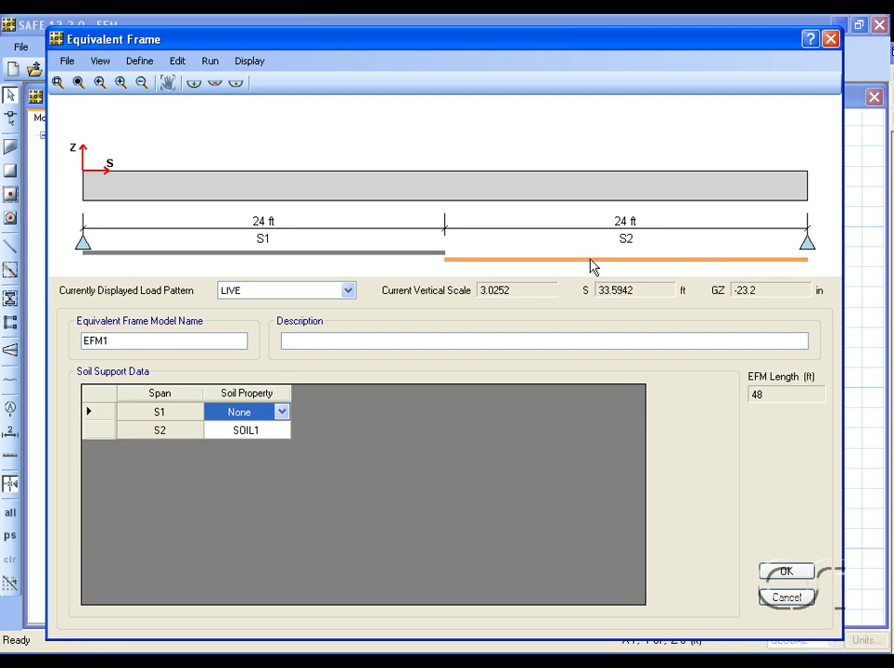
click(186, 63)
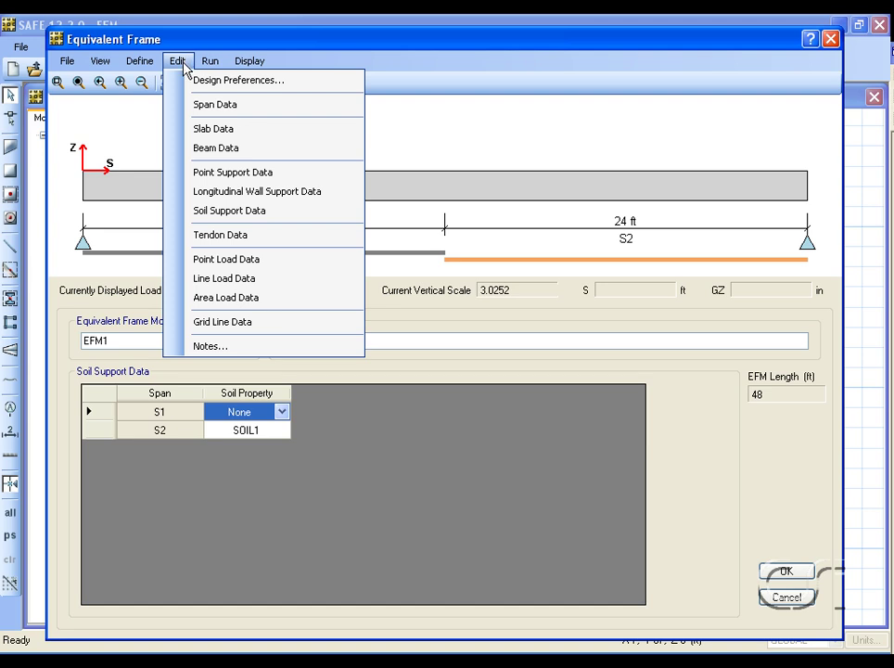
- Add a 5 kip gravity point load at 12 ft and display the DEAD load pattern
click(214, 260)
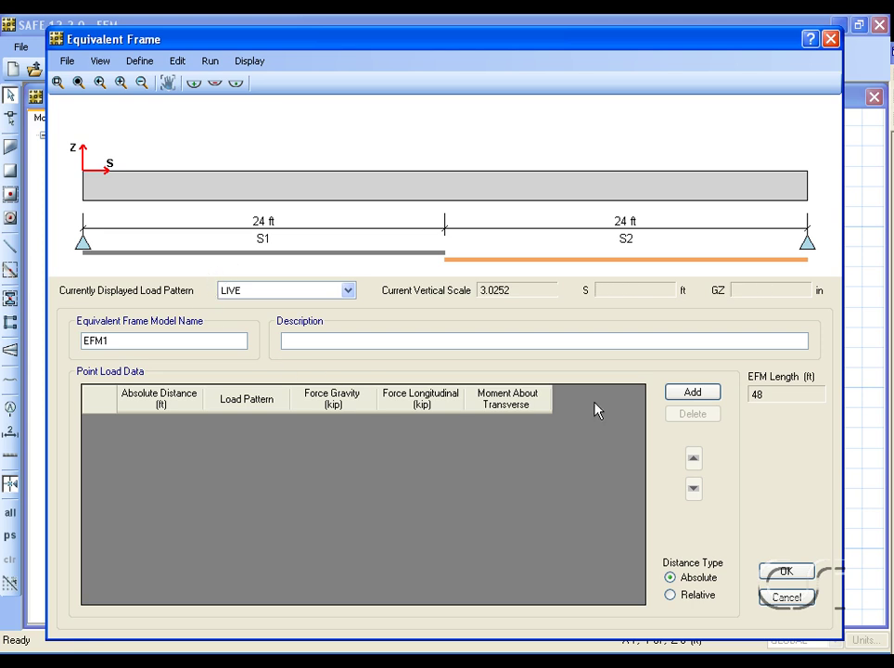
click(694, 395)
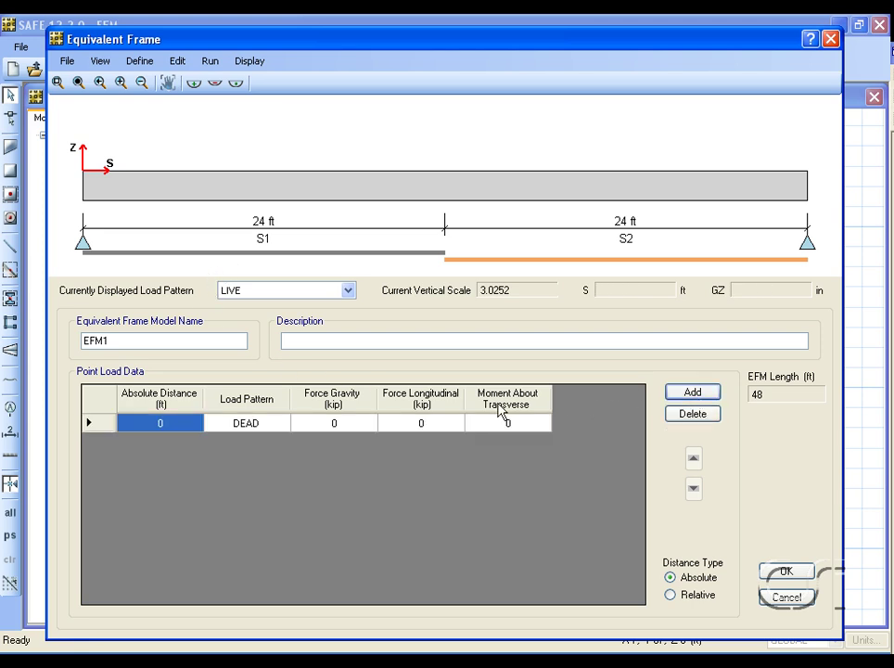
click(182, 423)
text(12)
click(338, 429)
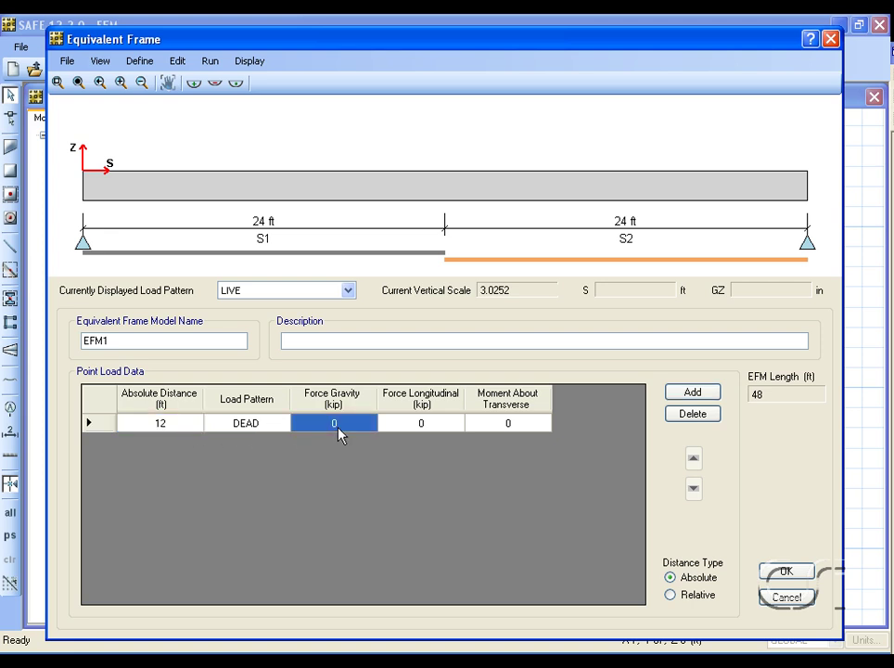
text(5)
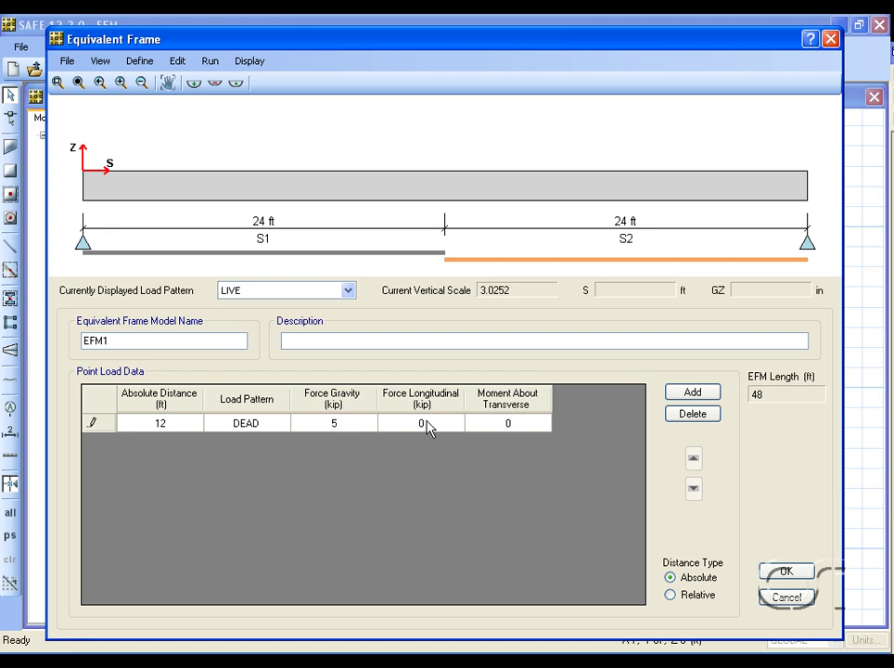
click(347, 290)
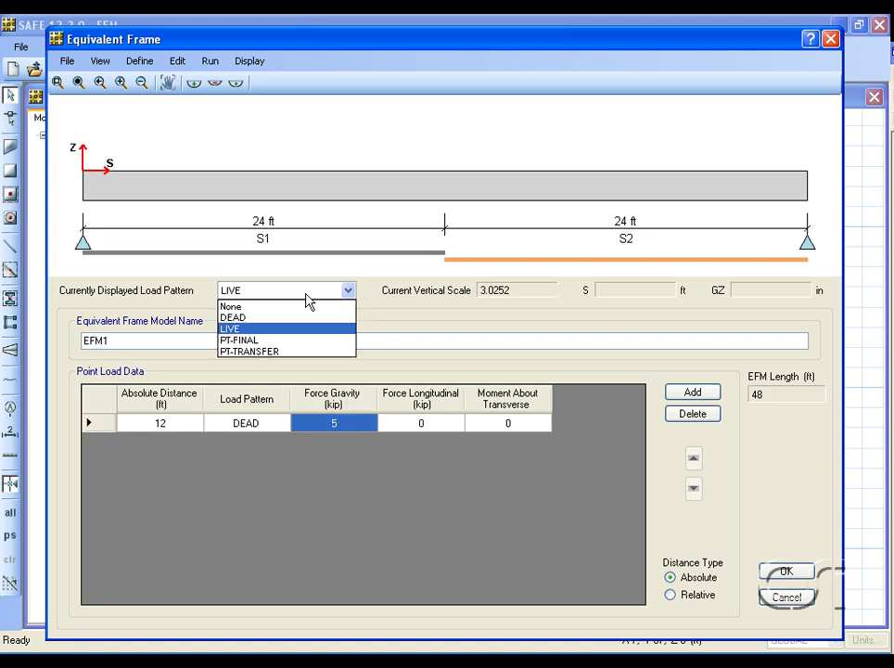
click(266, 318)
mouse_move(265, 169)
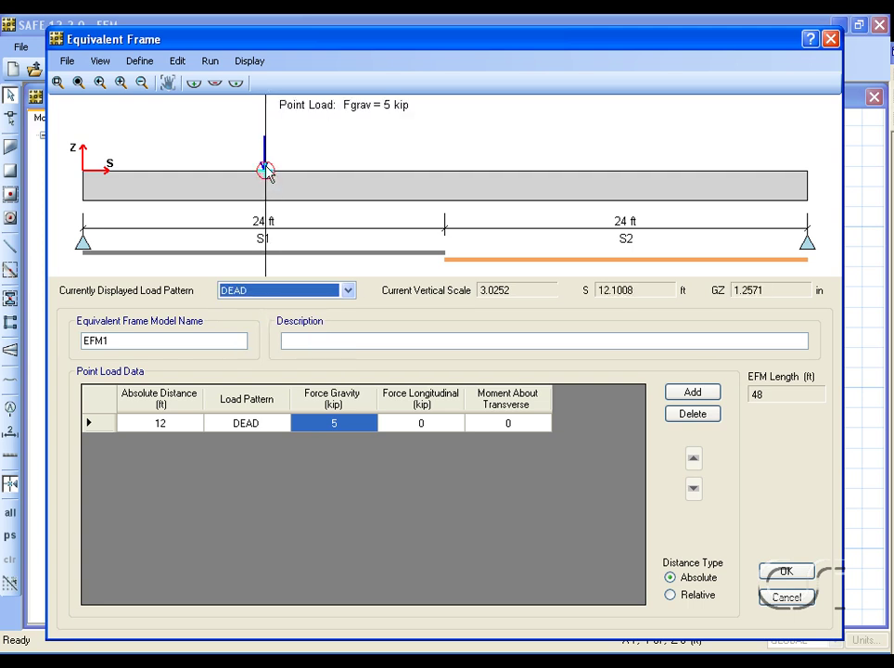
click(177, 62)
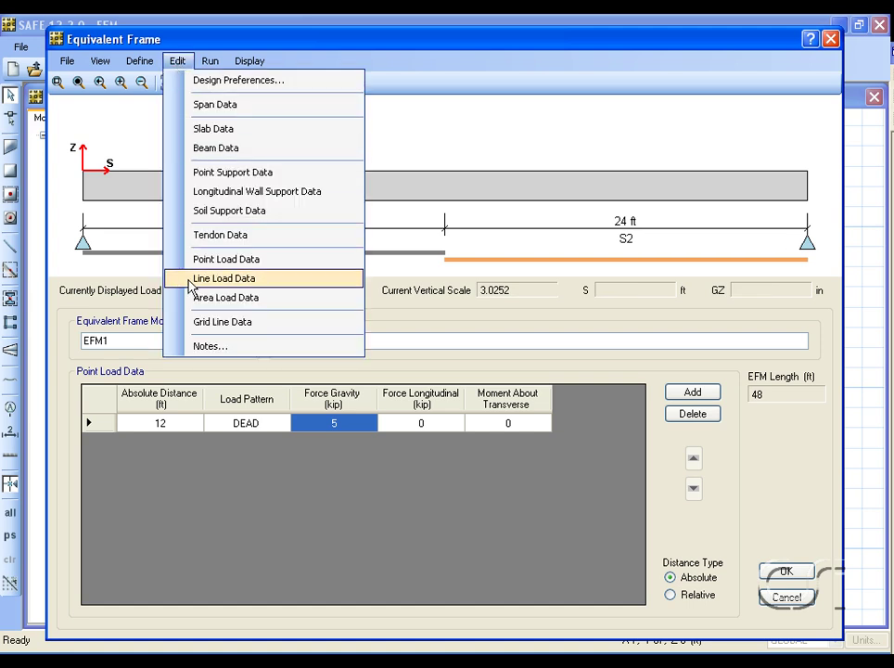
- Add a LIVE line load rising from 2 to 4 kip/ft and display the LIVE pattern
click(225, 279)
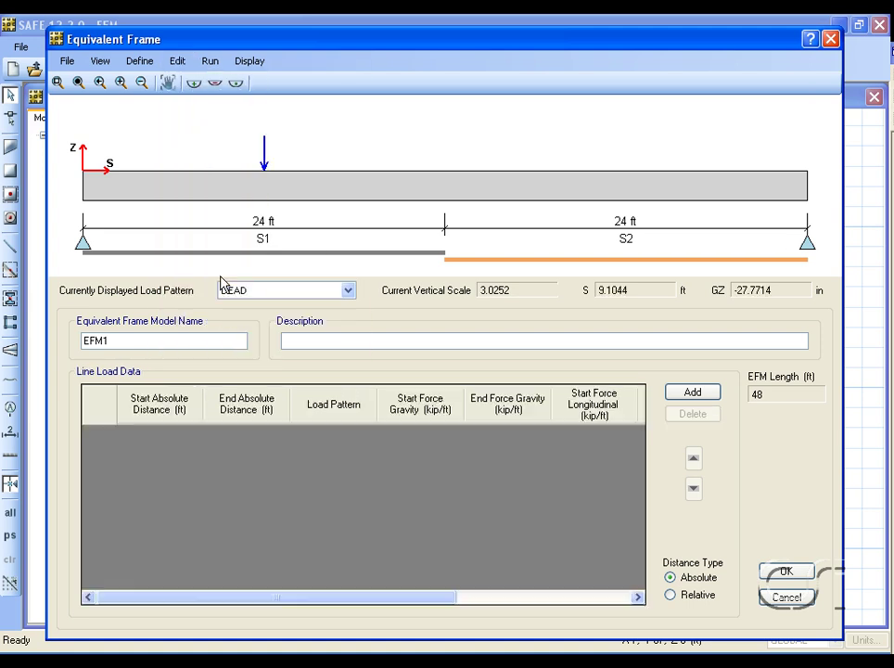
click(694, 397)
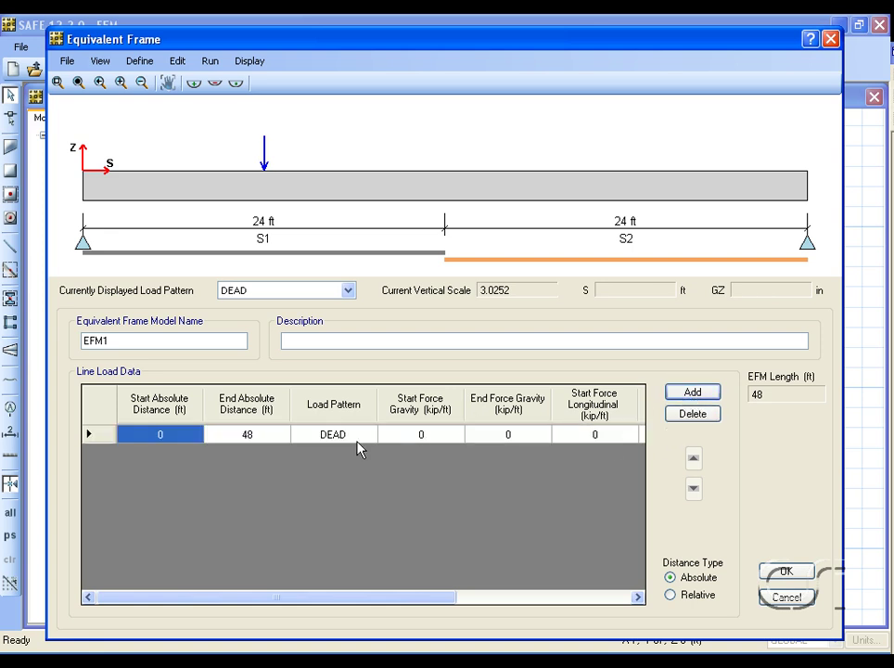
click(343, 446)
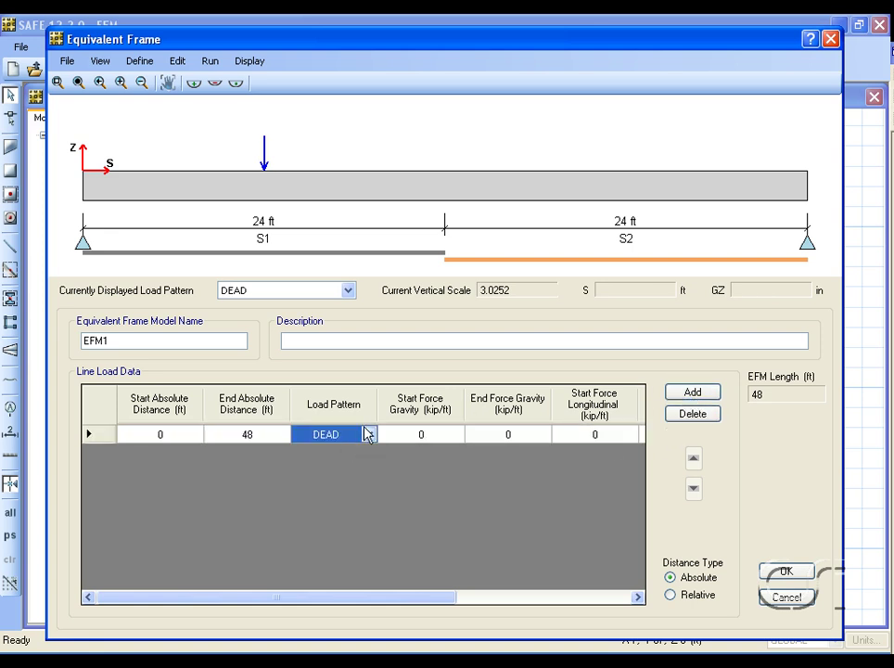
click(368, 434)
click(331, 462)
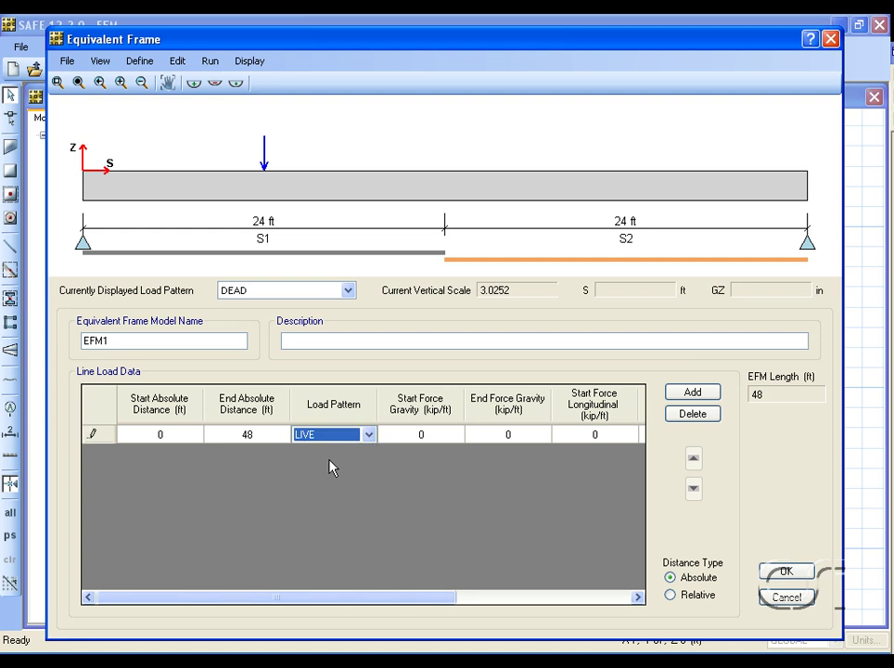
click(433, 436)
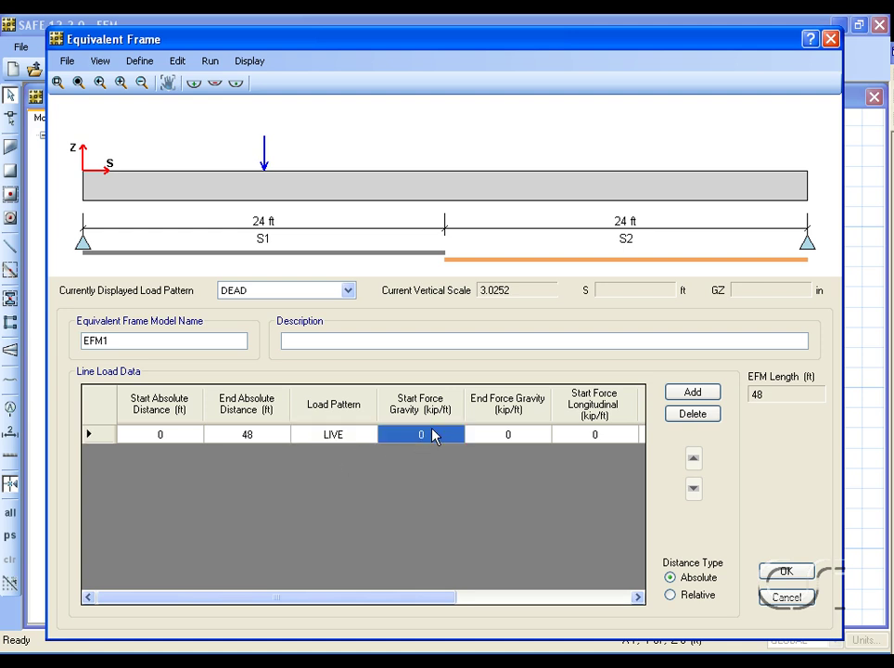
text(2)
click(511, 435)
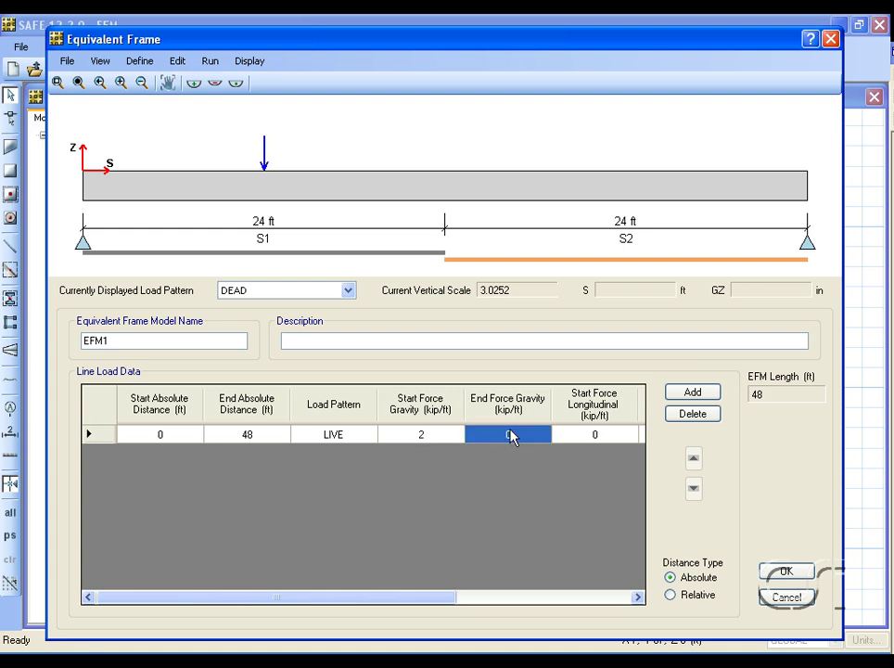
text(4)
click(576, 445)
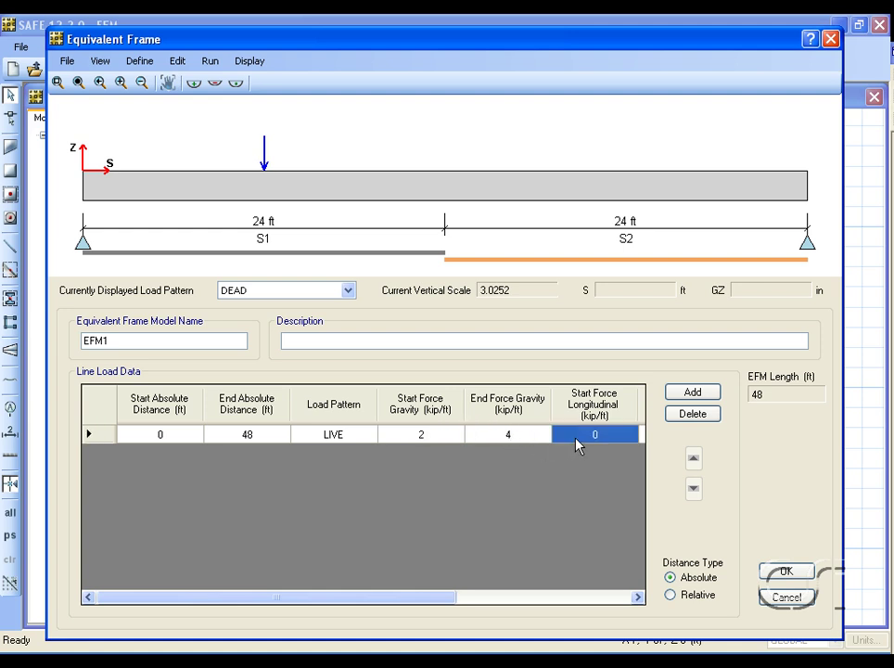
click(346, 290)
click(318, 329)
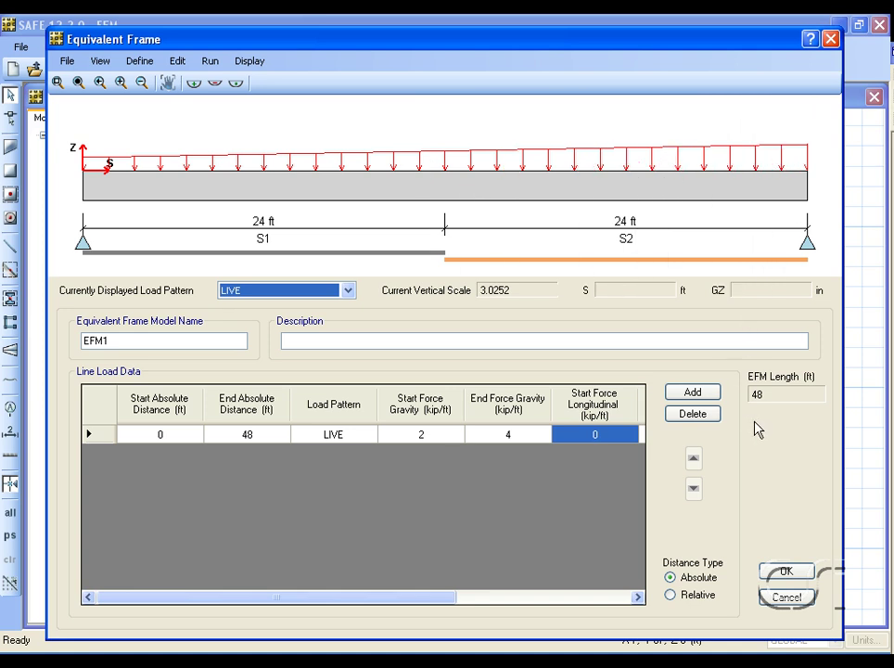
- Switch the frame data table to grid line data and add grid line 1 at 0 ft
click(182, 64)
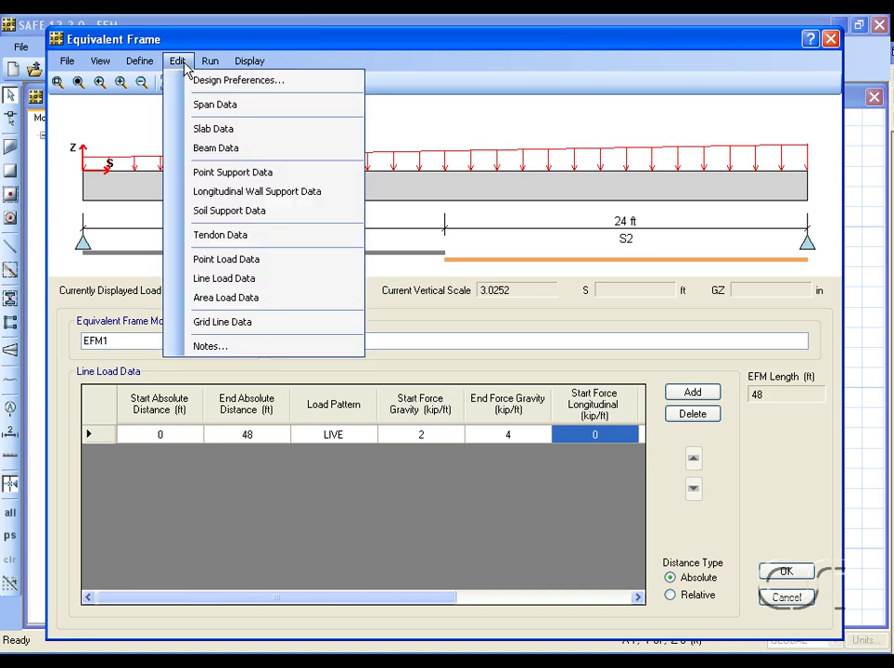
click(224, 298)
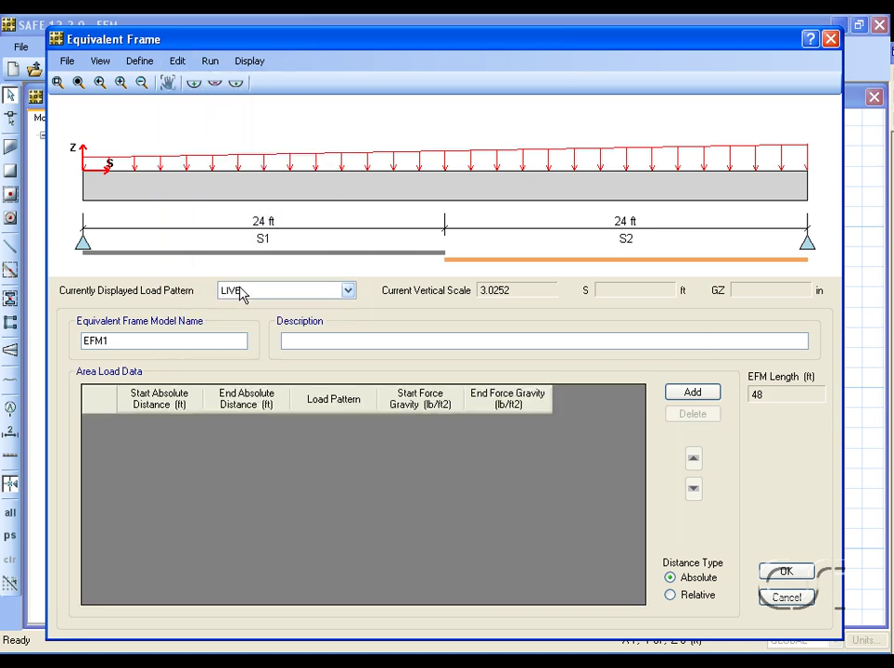
click(182, 63)
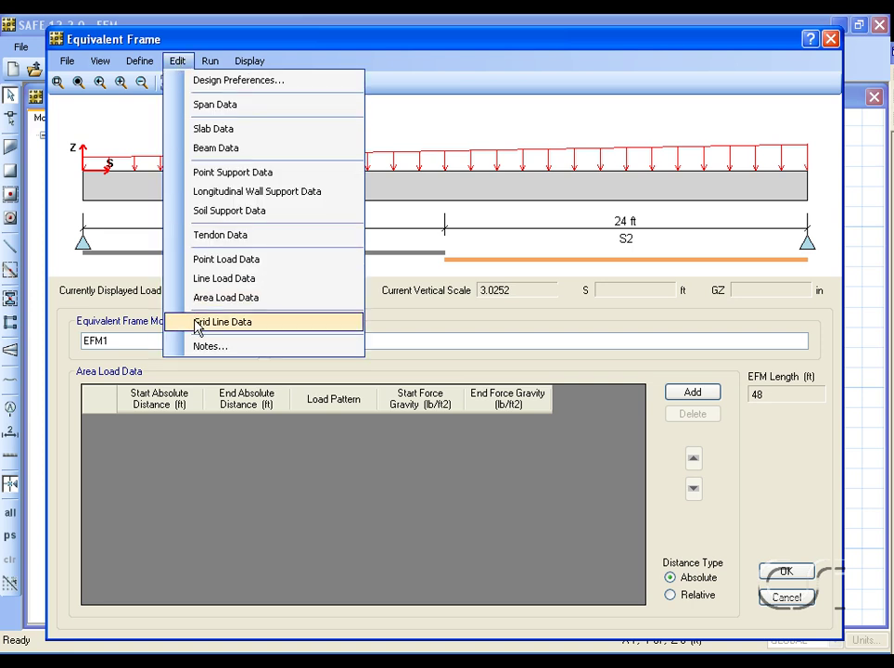
click(232, 322)
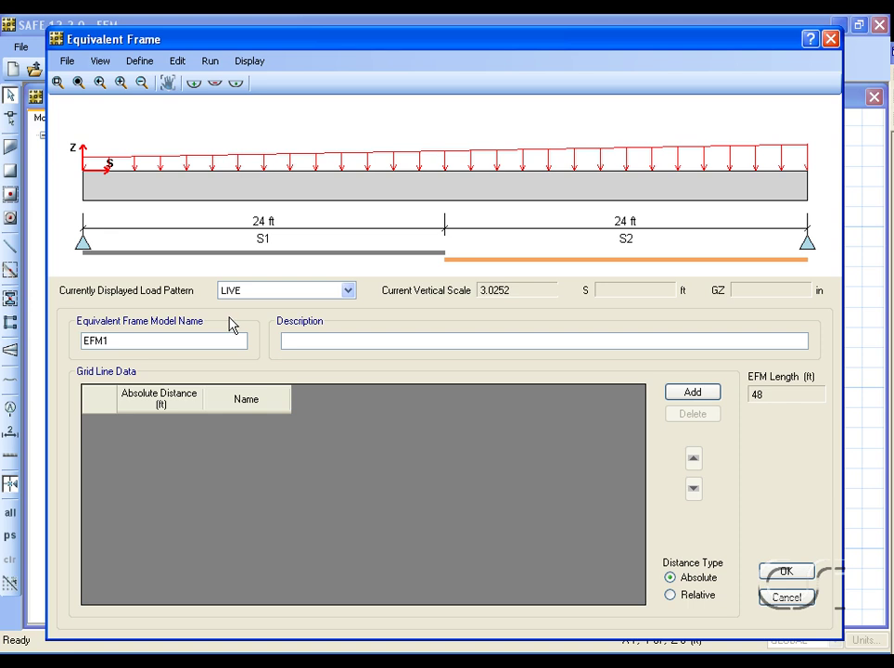
click(693, 393)
click(248, 425)
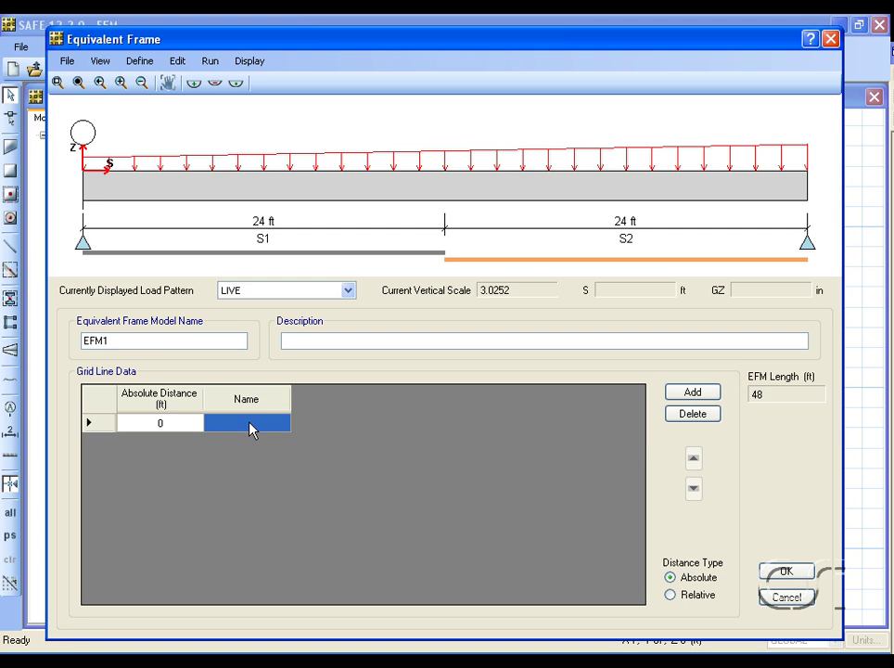
text(1)
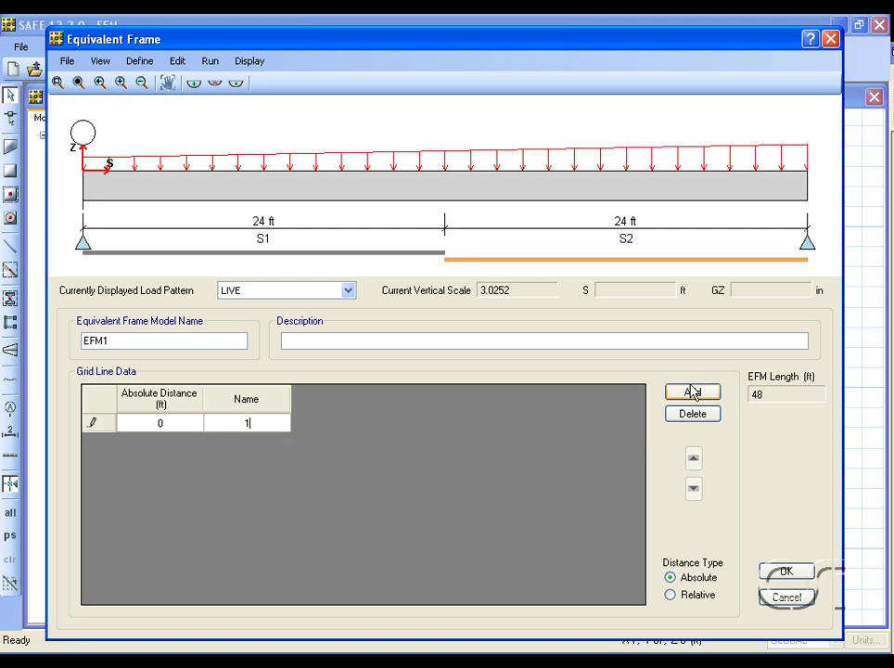
- Add grid line 2 at 24 ft and grid line 3 at 48 ft
click(693, 391)
click(182, 442)
text(24)
click(232, 445)
text(2)
click(695, 394)
click(162, 460)
text(48)
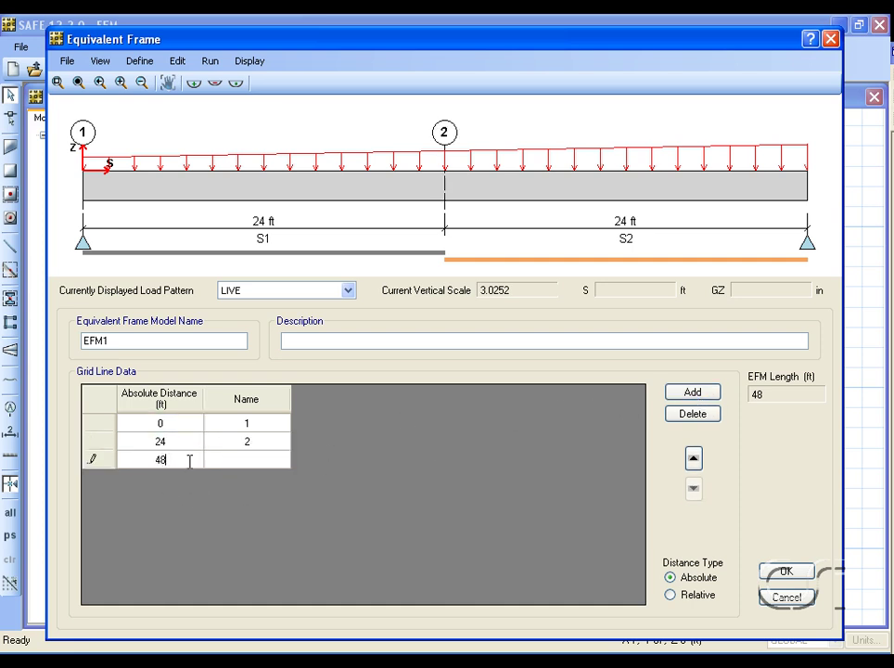
click(244, 461)
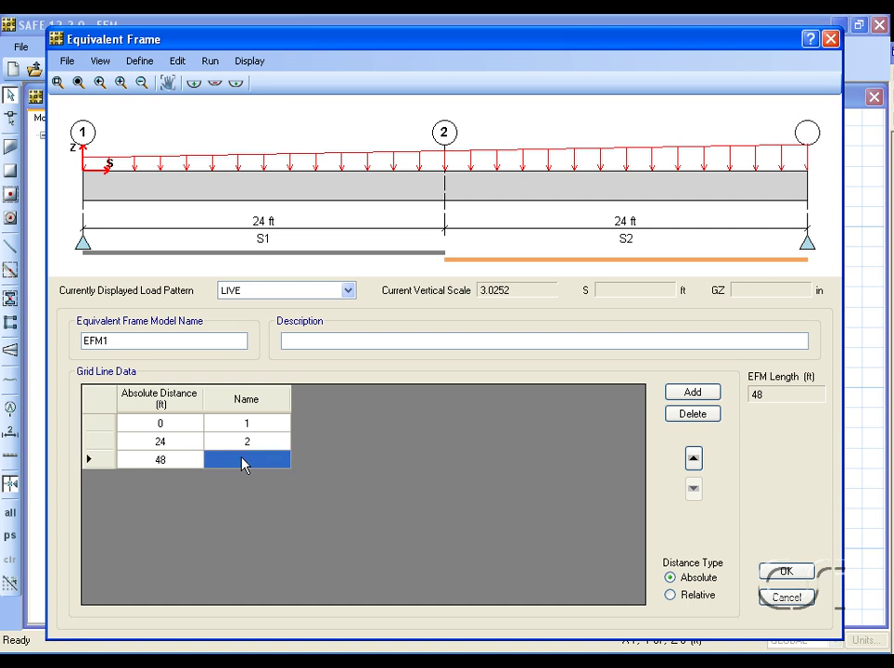
text(3)
click(236, 442)
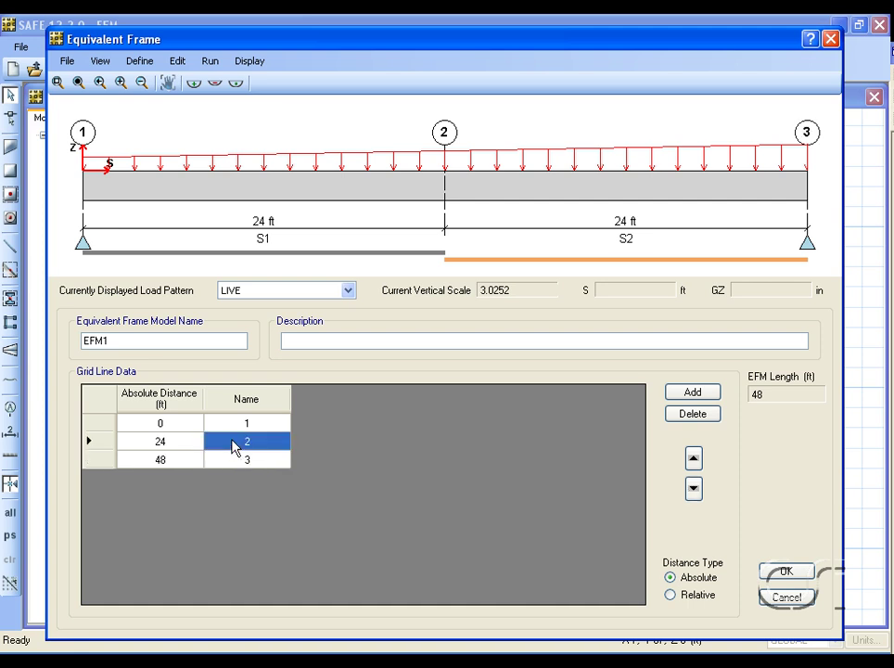
- Add grid line 3.5 at a distance of 36 ft
click(685, 397)
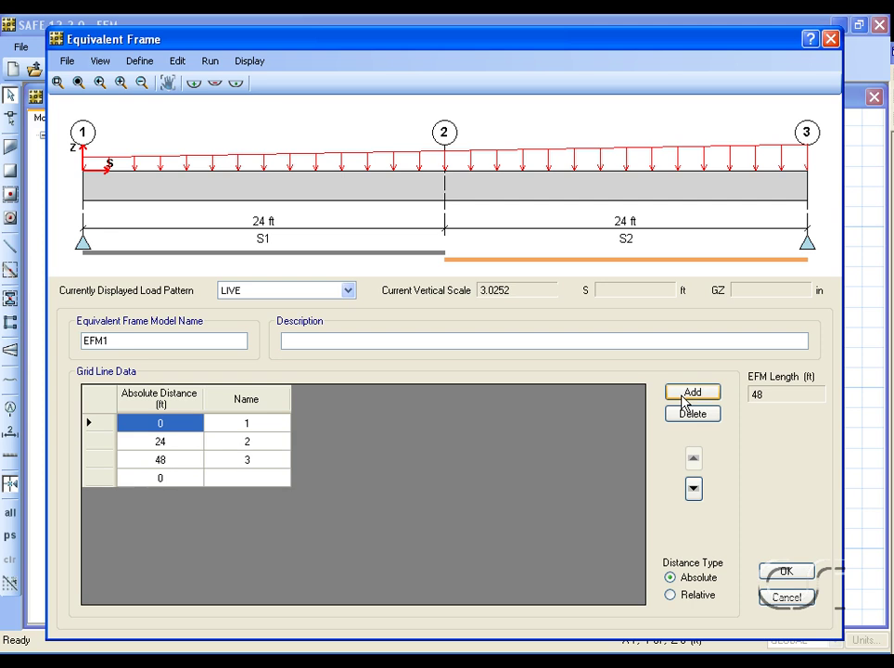
click(179, 483)
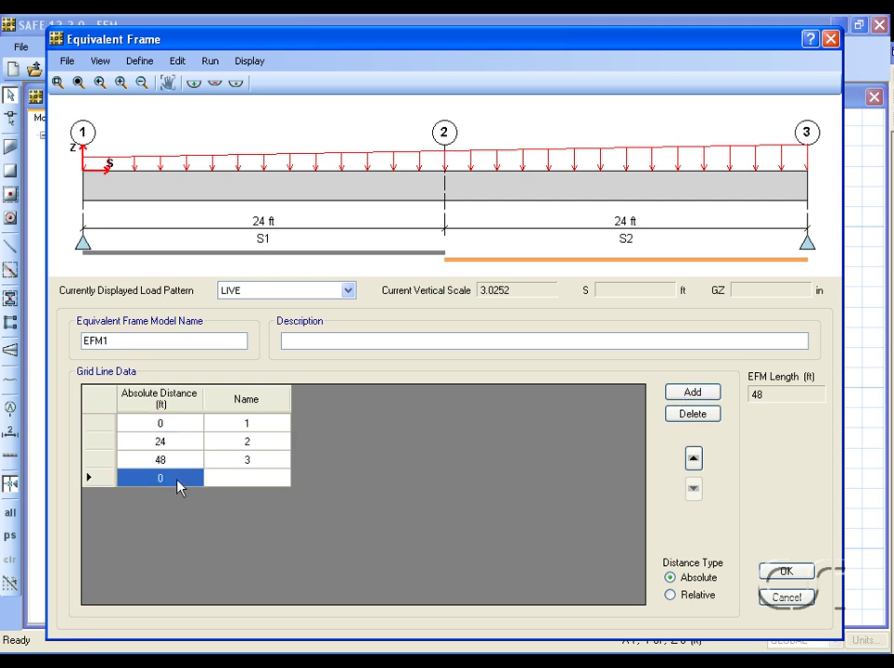
text(36)
click(235, 478)
text(3)
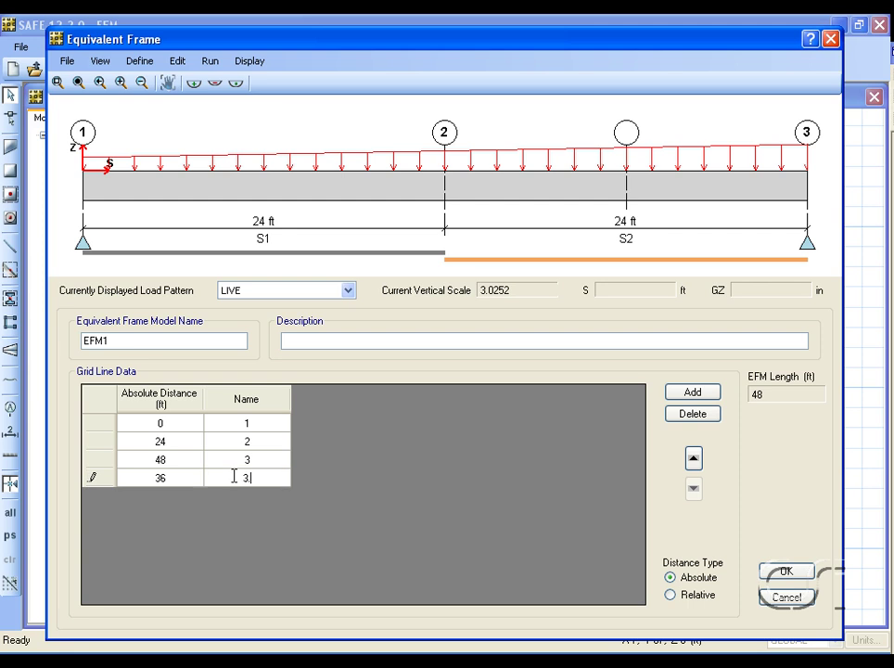
text(.5)
click(253, 459)
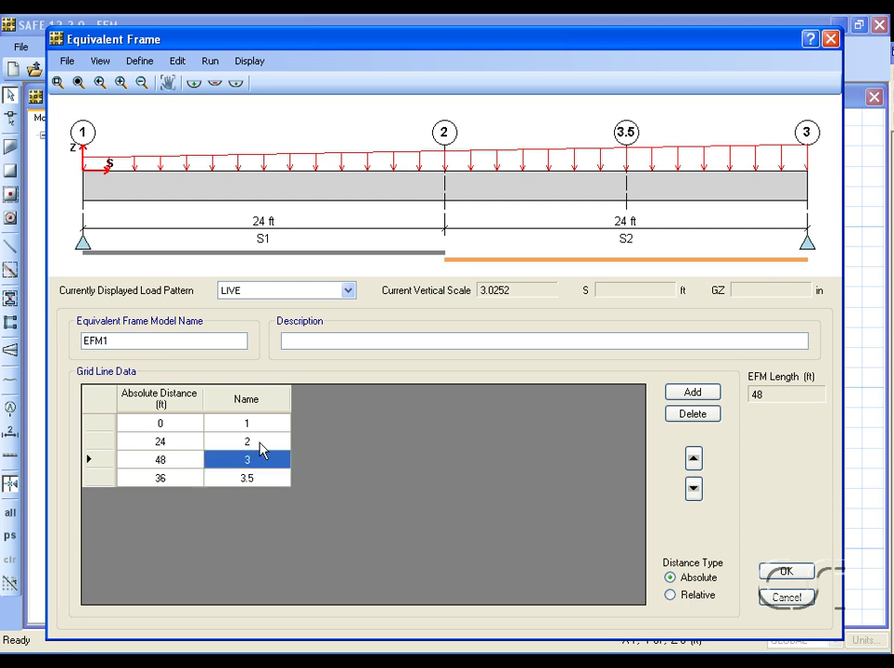
click(210, 62)
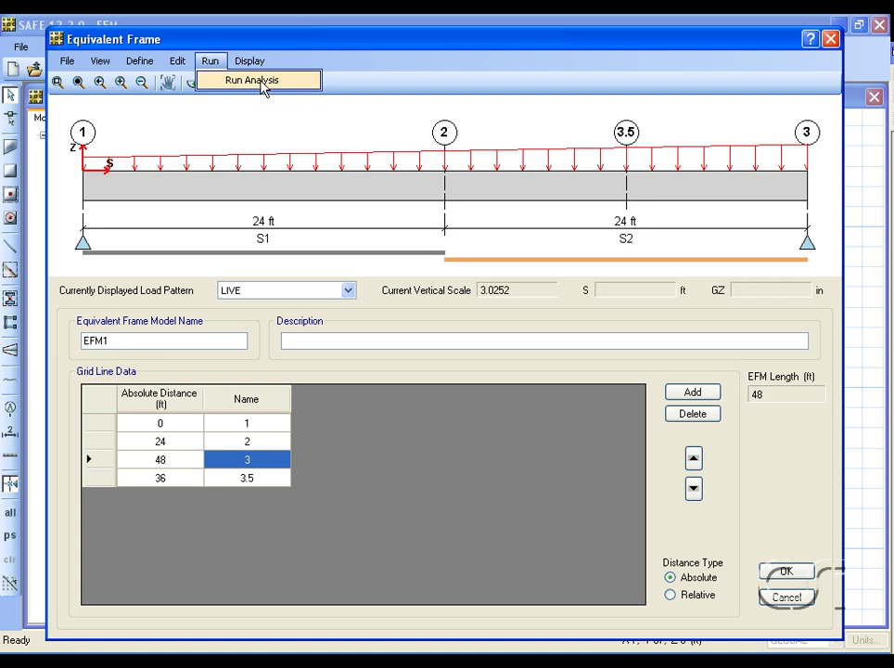
- Analyze EFM1 and show its DEAD moment diagram (max 3.1762, min -7.3705 kip-ft)
click(254, 81)
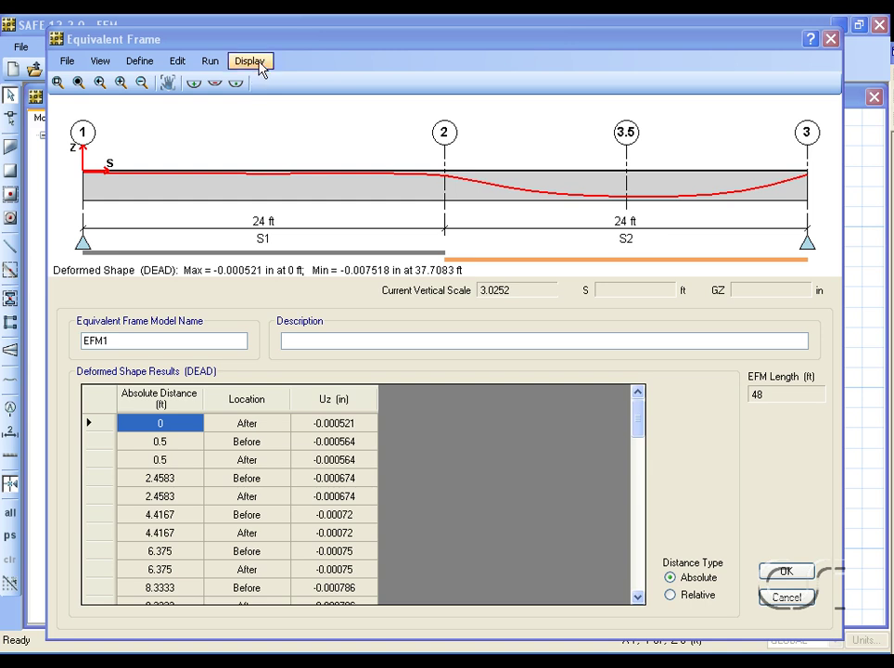
click(251, 63)
click(267, 130)
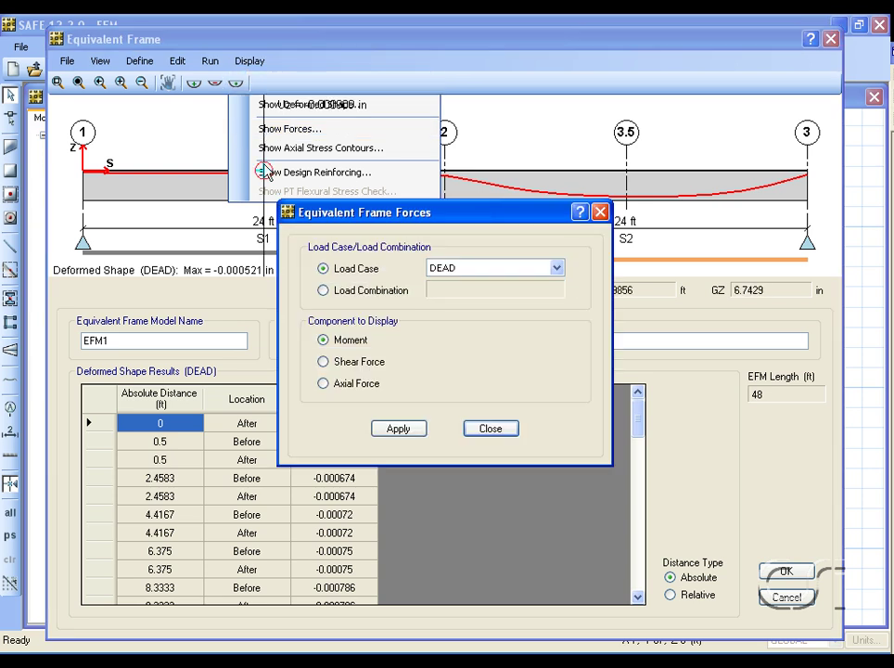
click(397, 431)
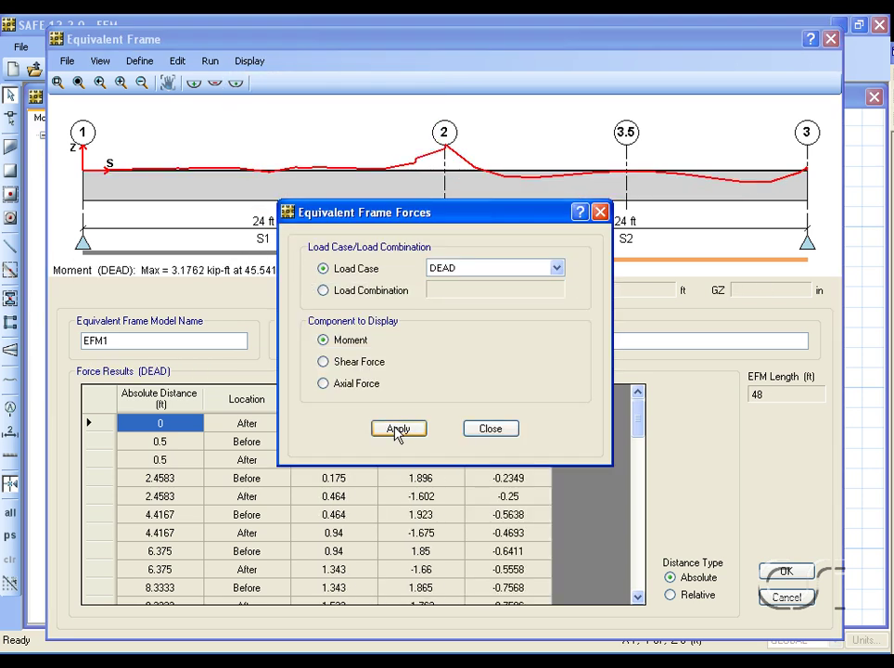
drag(482, 219, 691, 343)
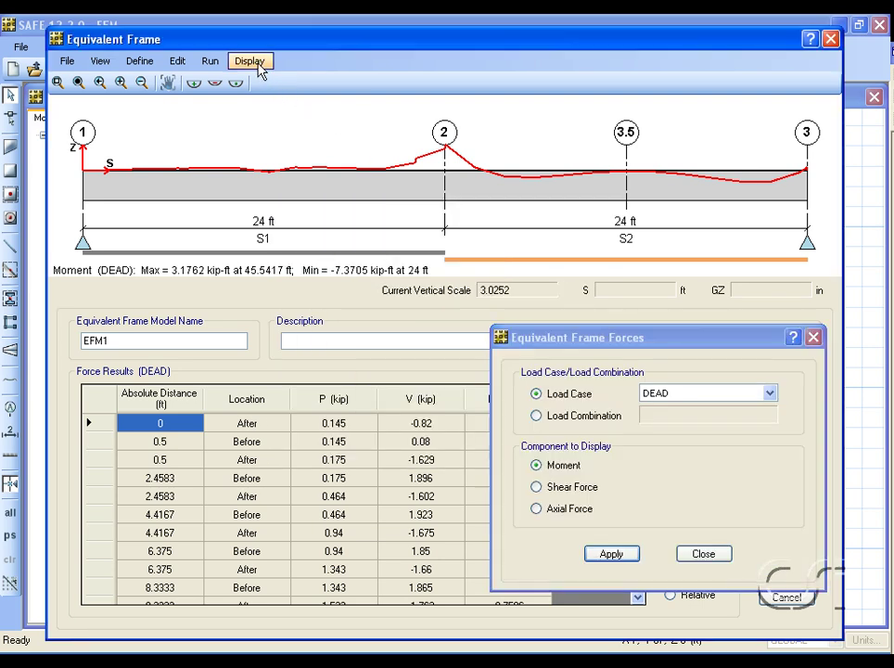
- Show top, then bottom flexural reinforcing (max 0.8249 in2), and close both display dialogs
click(248, 60)
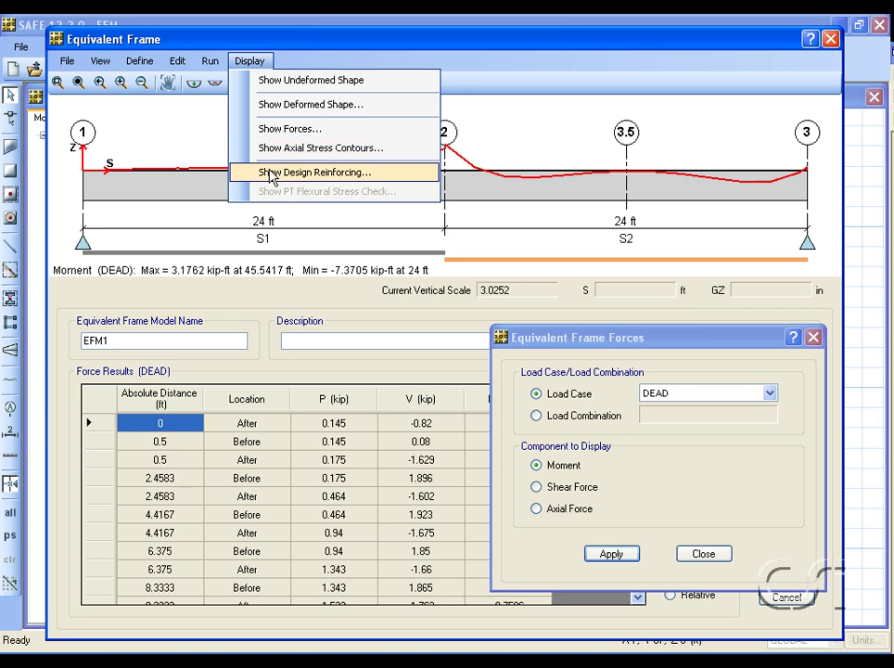
click(334, 179)
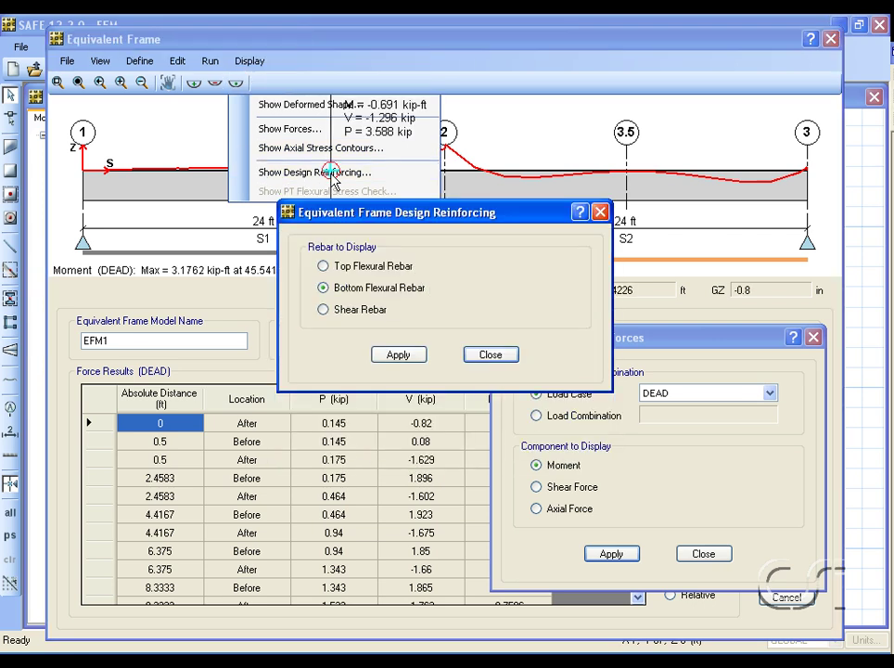
click(324, 267)
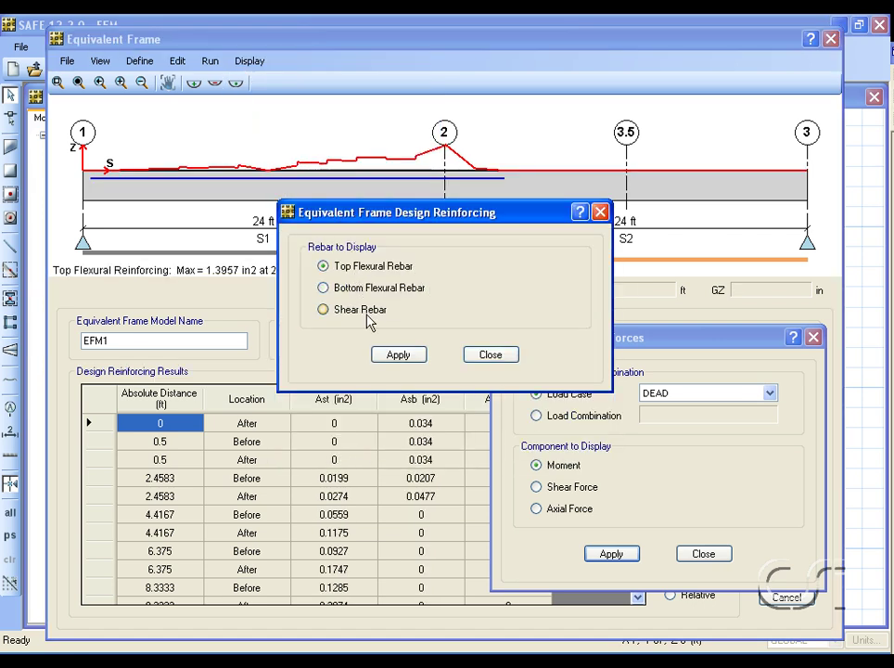
click(409, 360)
drag(433, 214, 237, 315)
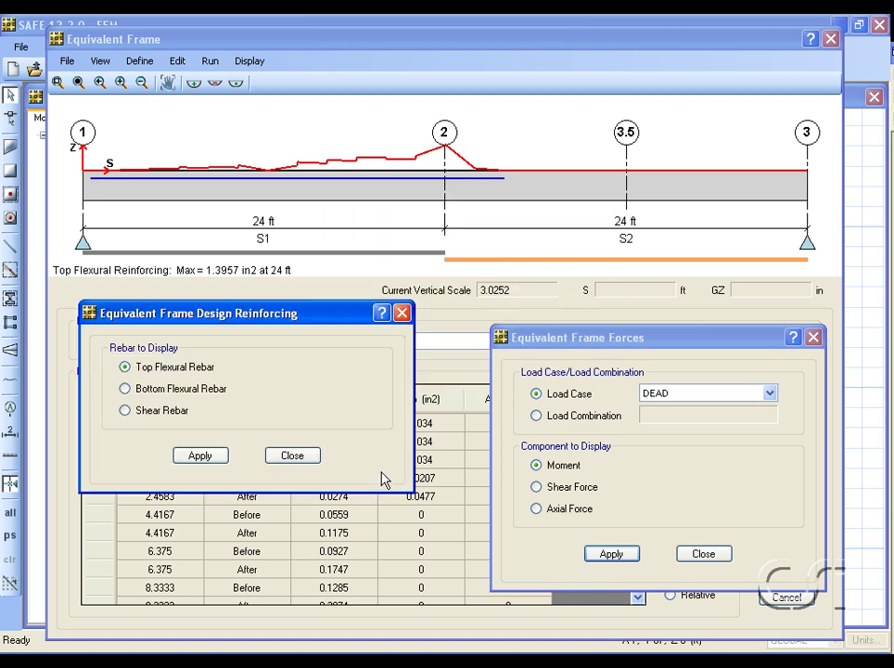
click(163, 389)
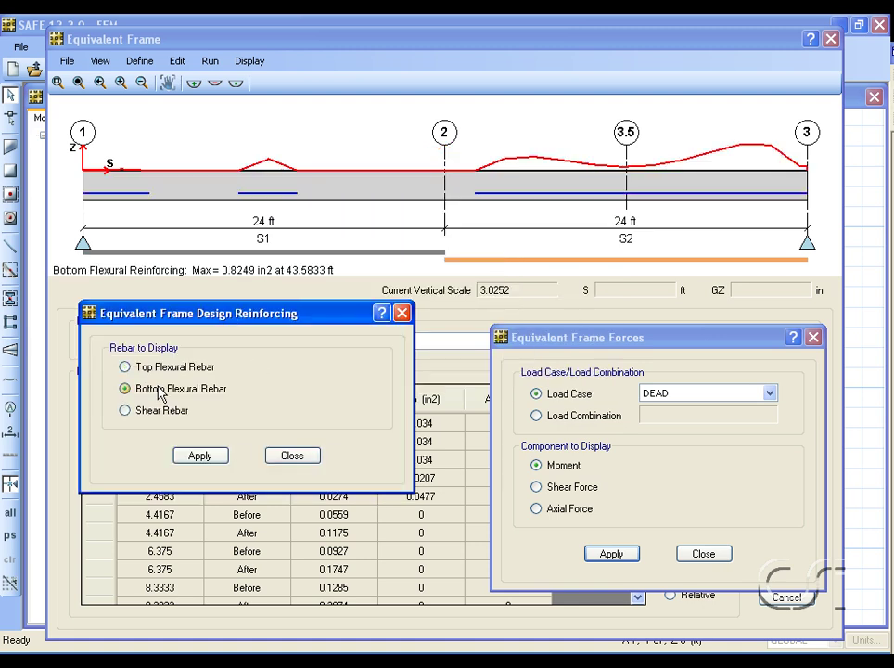
click(291, 457)
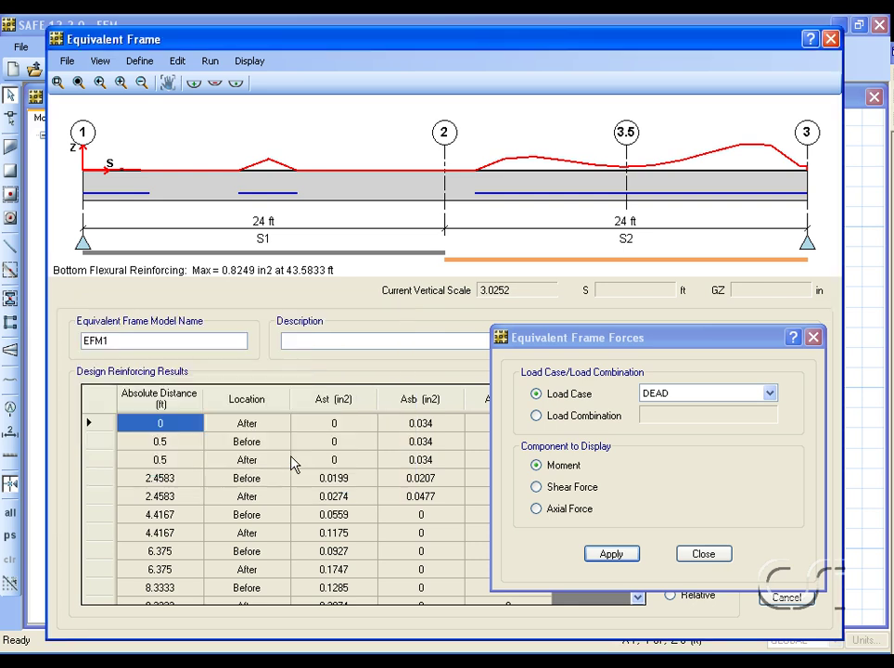
click(683, 554)
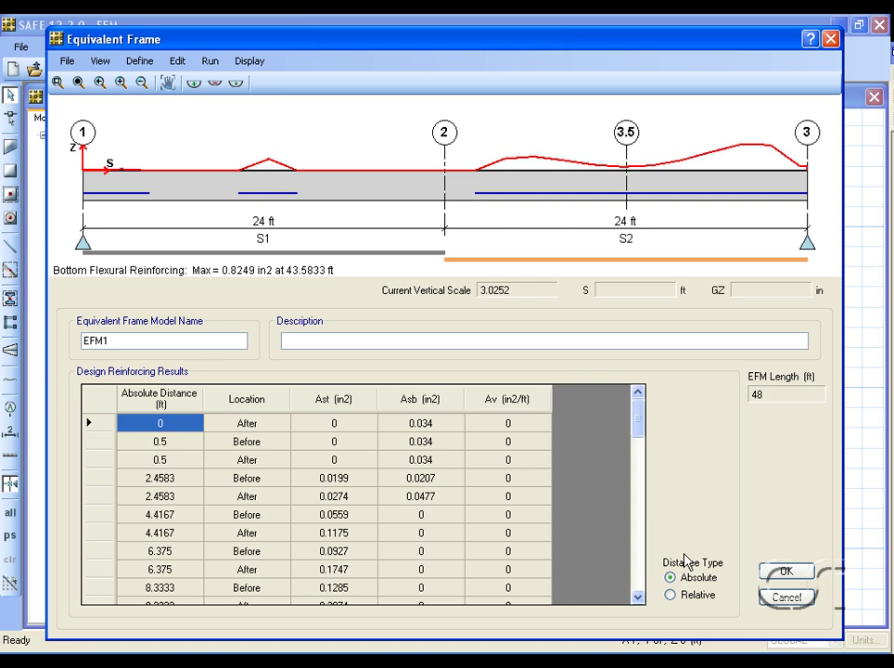
- Accept EFM1, close the Equivalent Frame Models list, then reopen that list from Tools
click(781, 572)
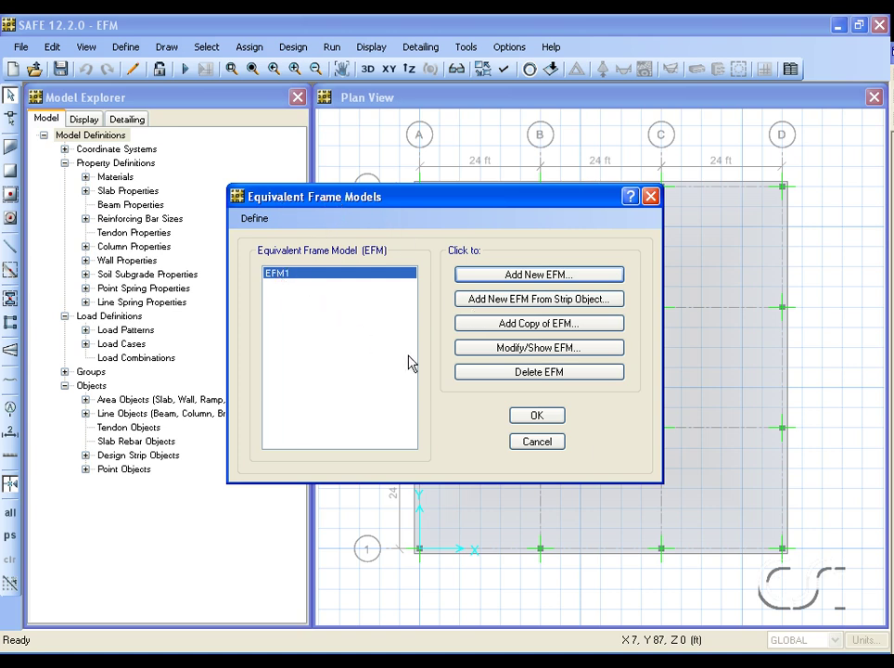
click(540, 417)
click(538, 417)
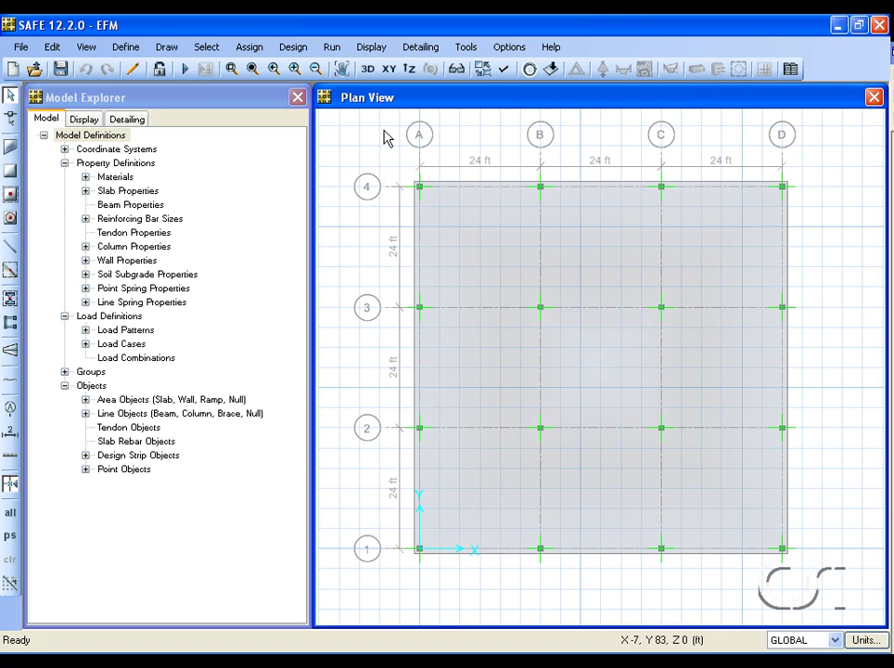
click(466, 46)
click(486, 65)
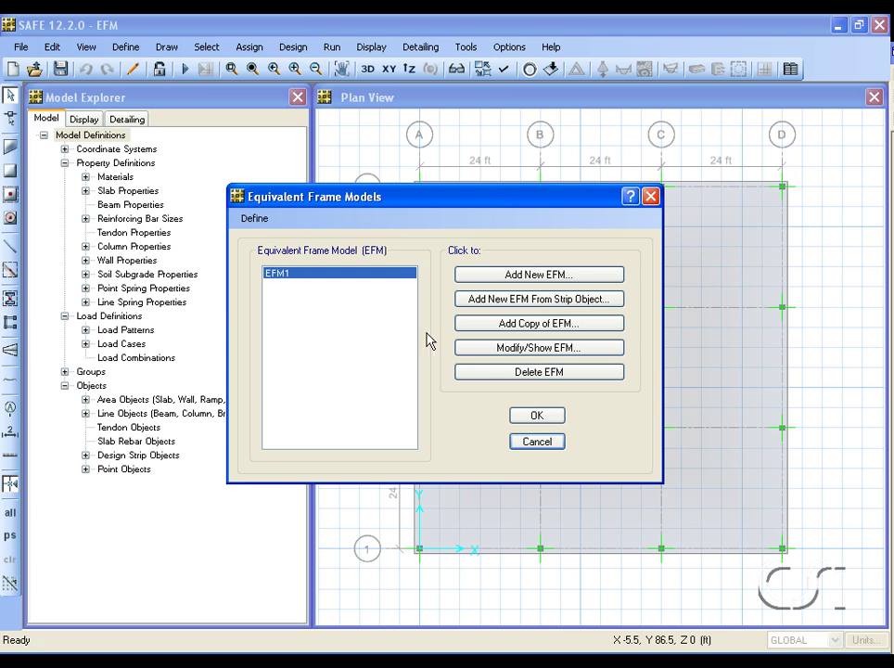
click(543, 348)
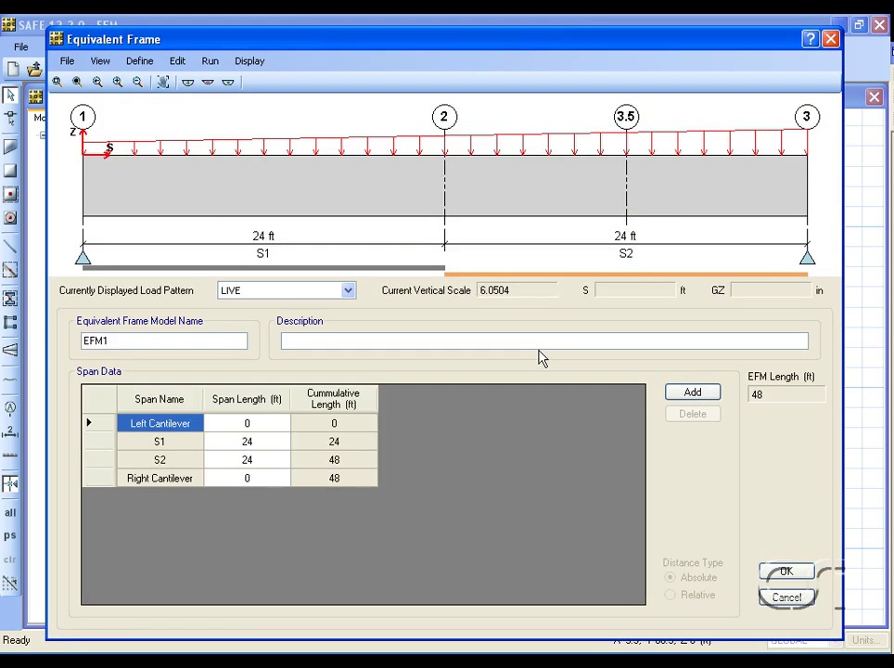